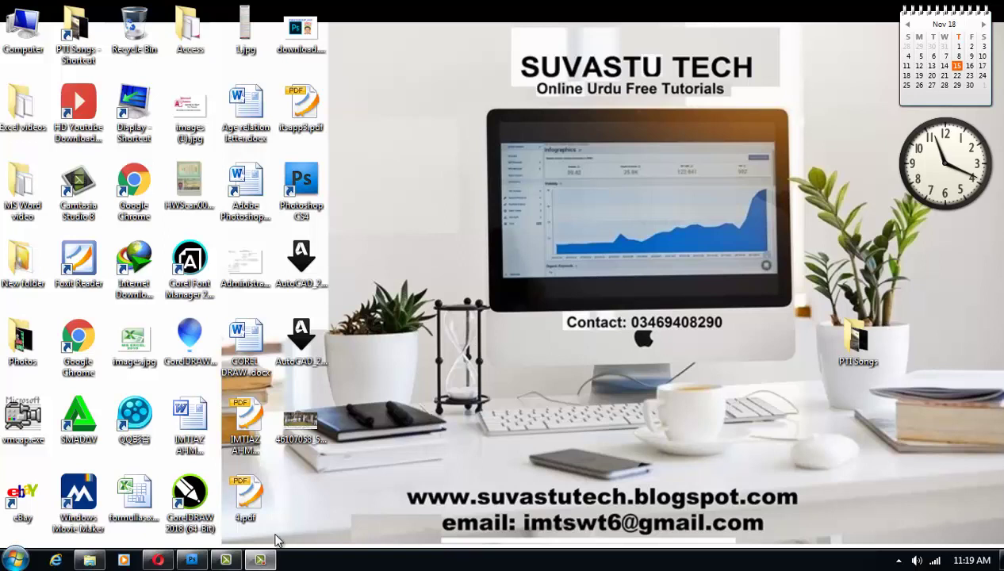
Restore the Adobe Photoshop CS4 window from the Windows taskbar.
click(195, 562)
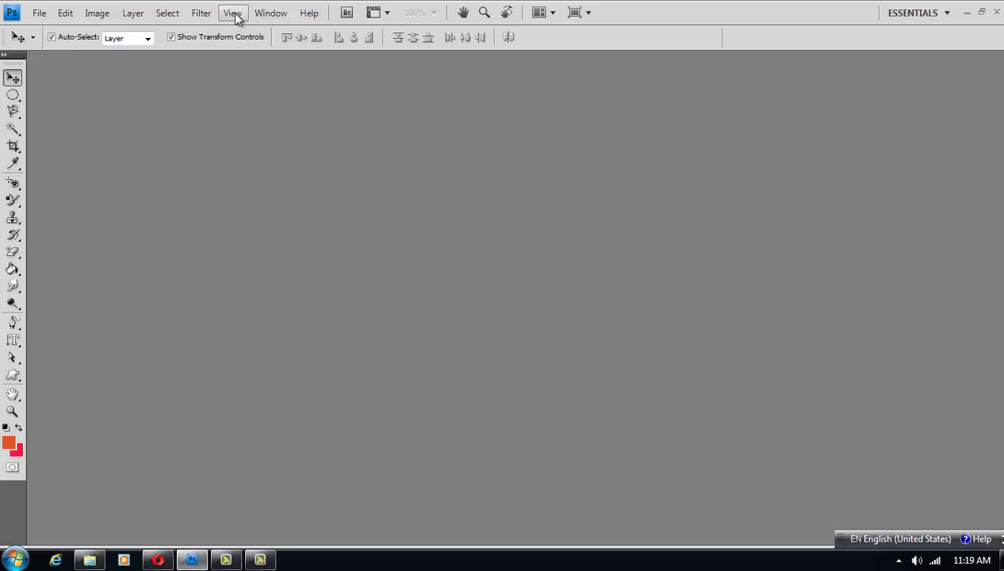
Open sam-poullain-435864-unsplash.jpg from the Photos folder in the Open dialog.
double_click(294, 160)
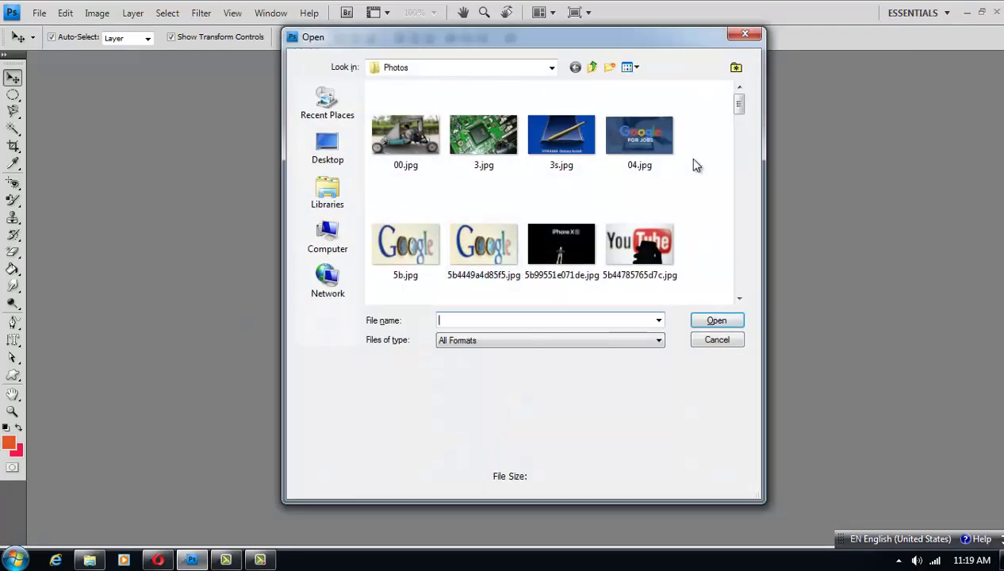
drag(739, 104, 750, 287)
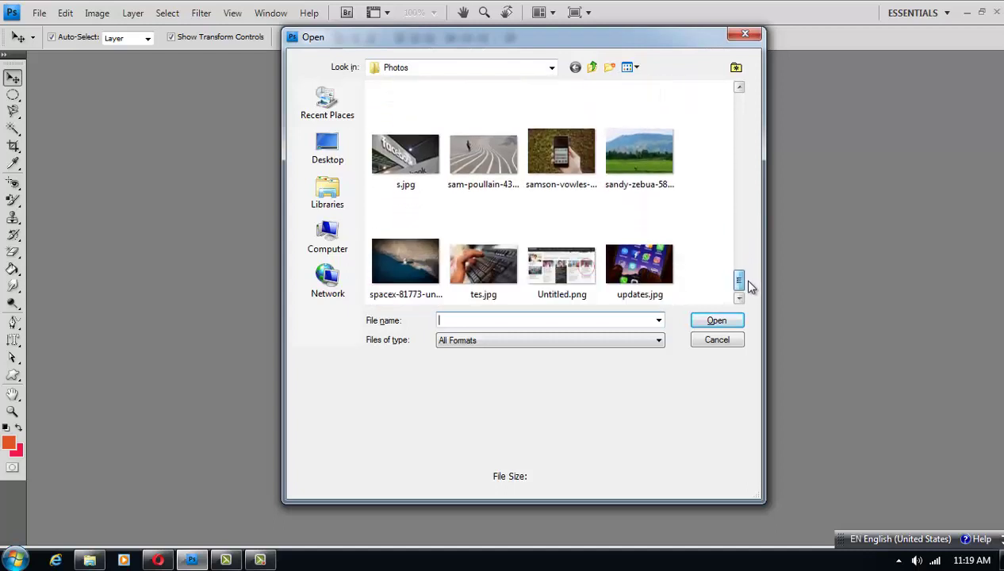
double_click(489, 157)
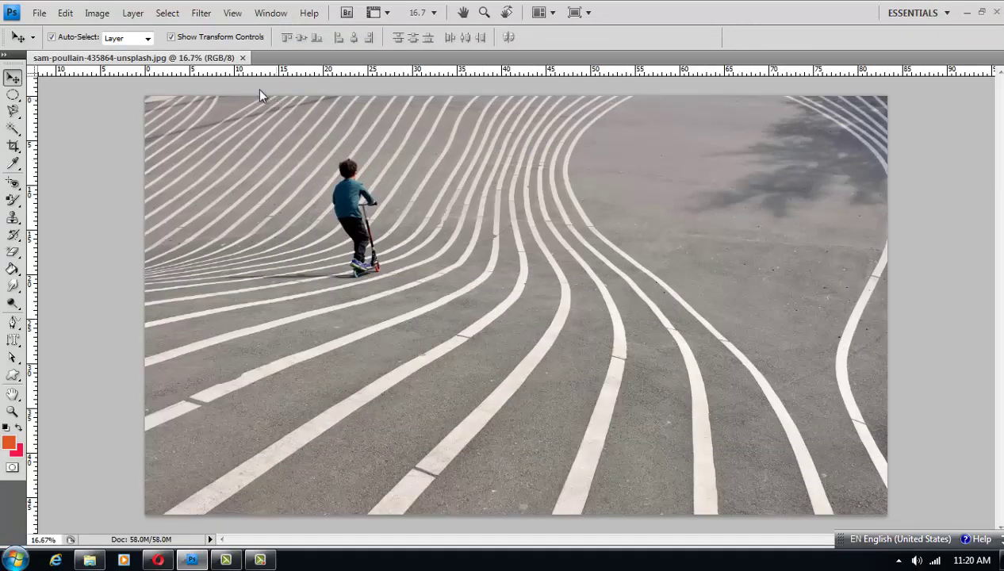
Preview the photo with Macintosh RGB, Working Yellow Plate, Protanopia, then Windows RGB proof setups.
click(232, 12)
mouse_move(256, 31)
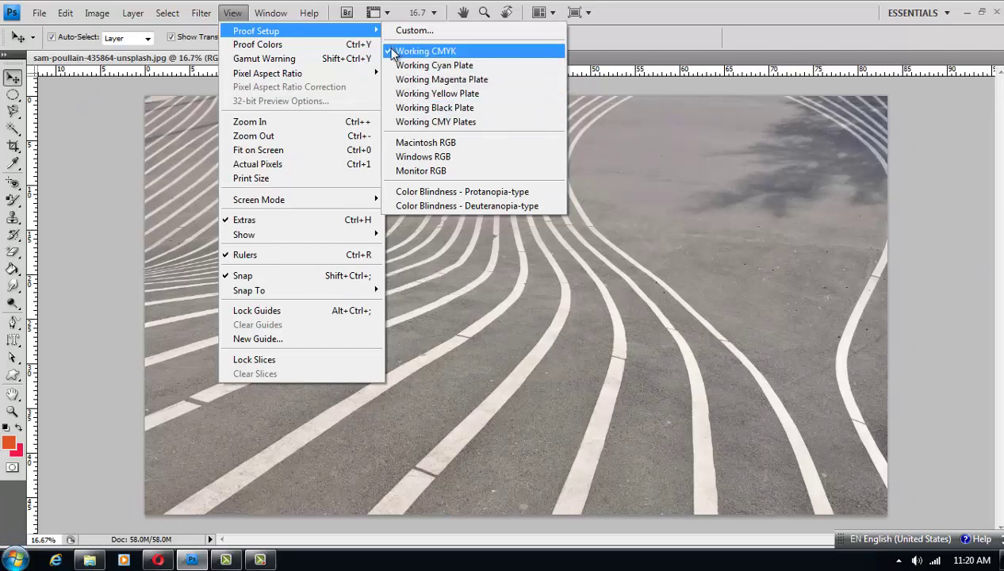
click(399, 150)
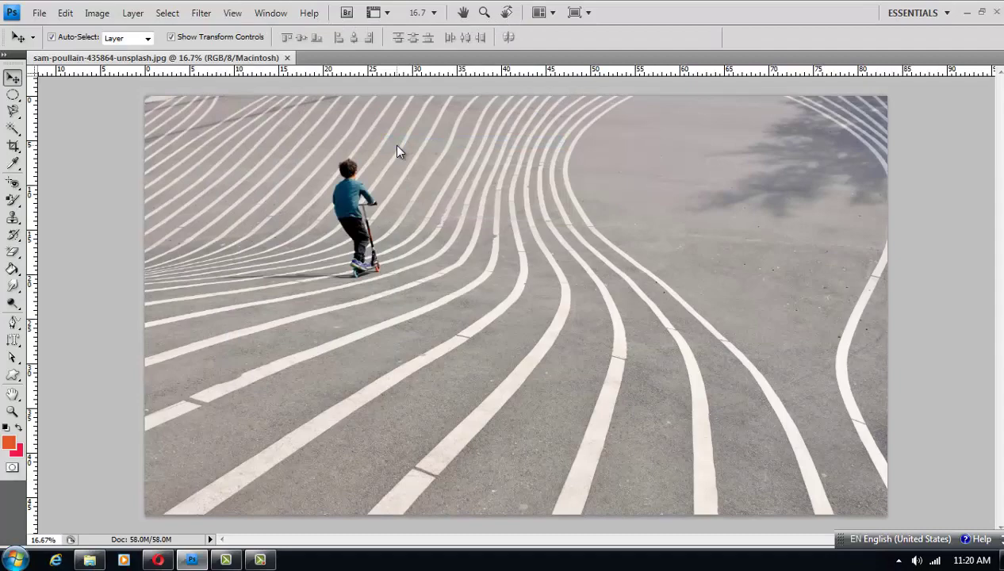
click(238, 14)
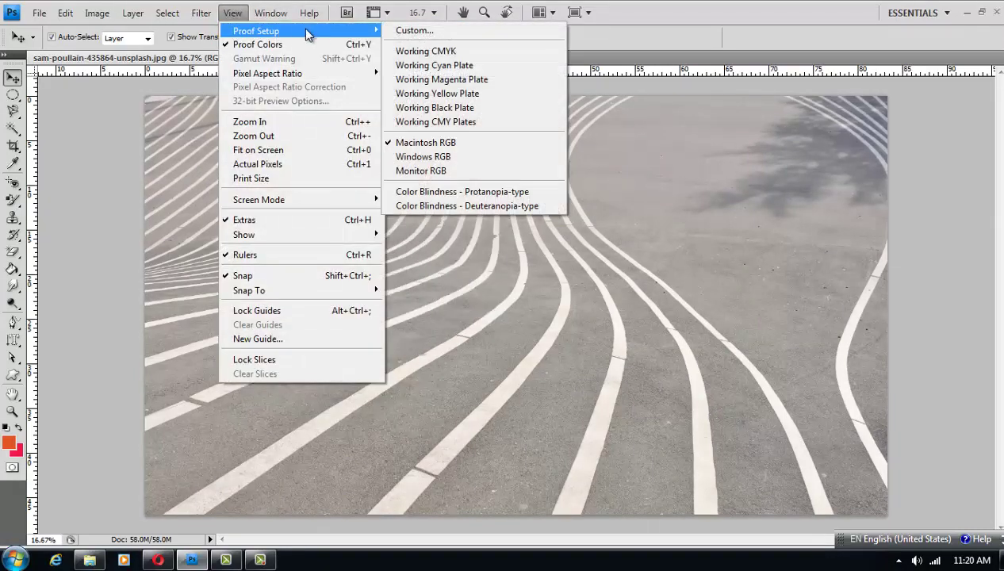
click(397, 94)
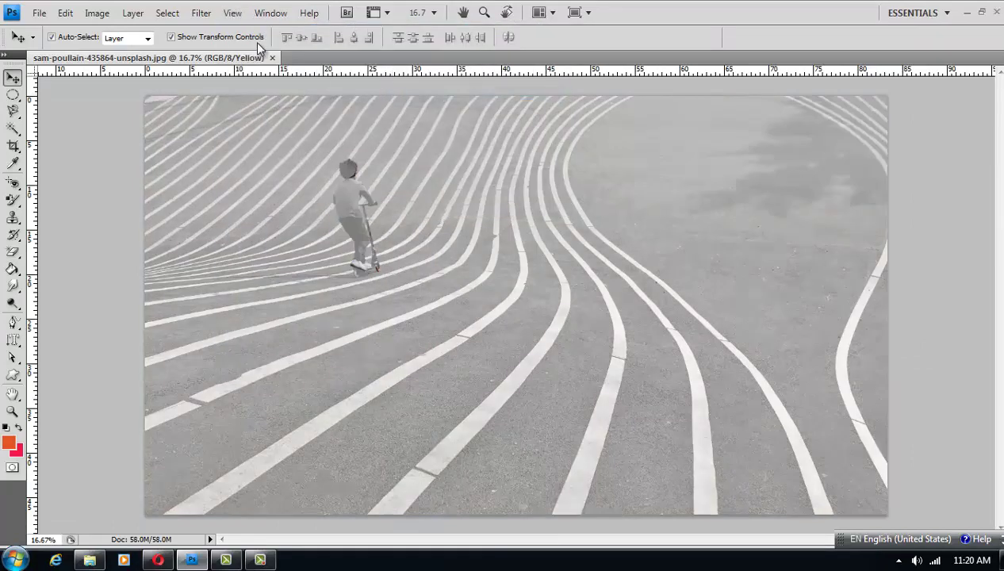
click(238, 13)
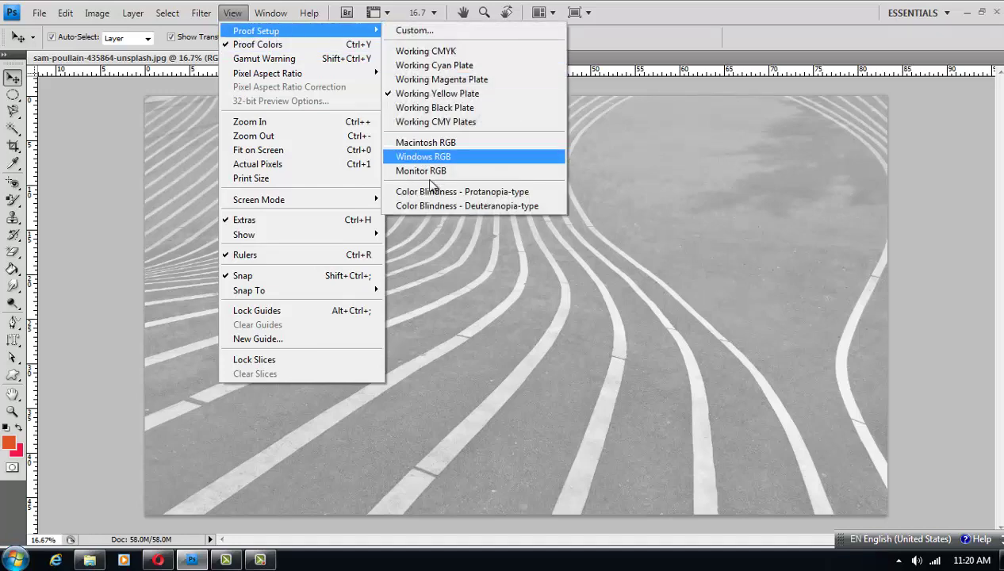
click(405, 196)
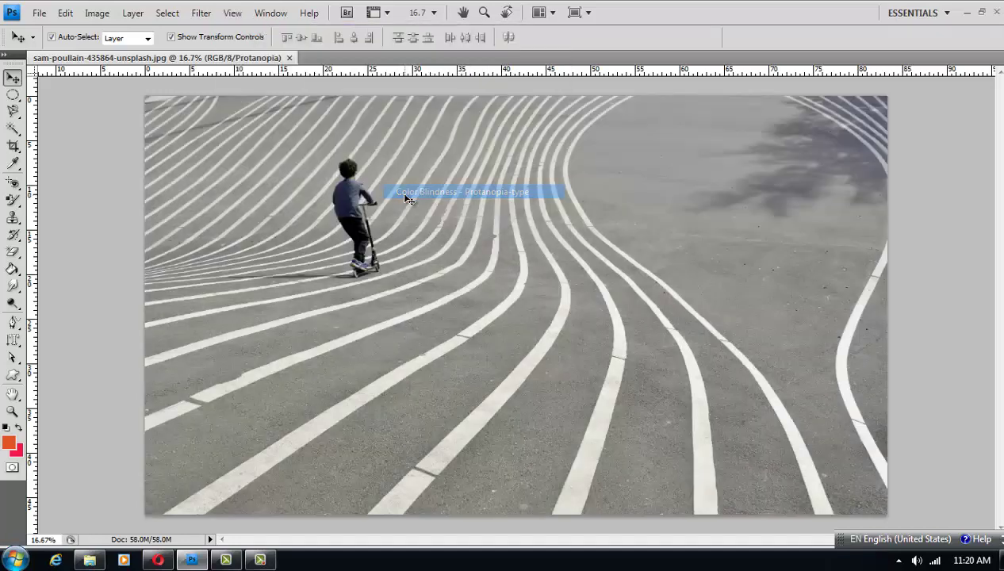
click(233, 14)
mouse_move(257, 31)
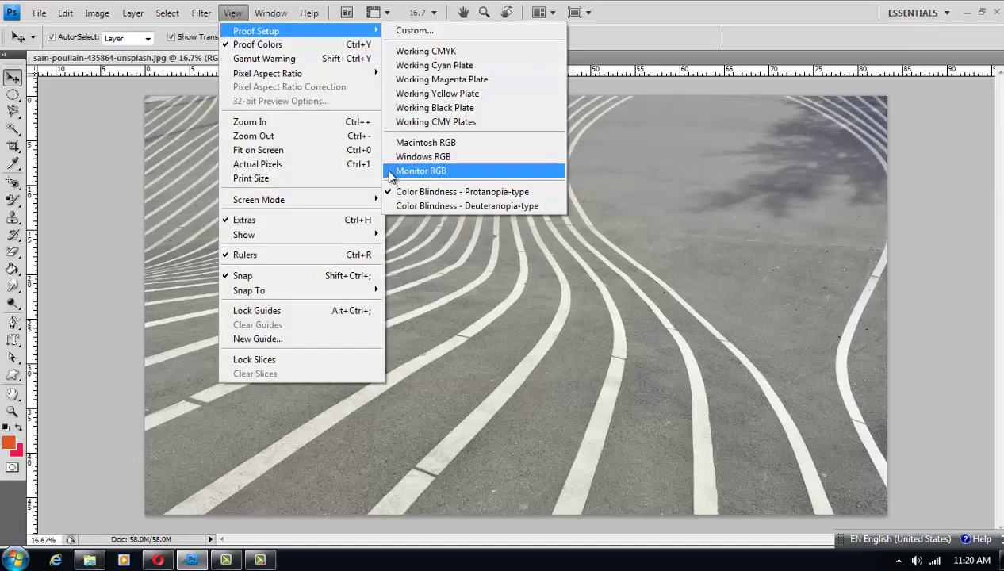
click(397, 157)
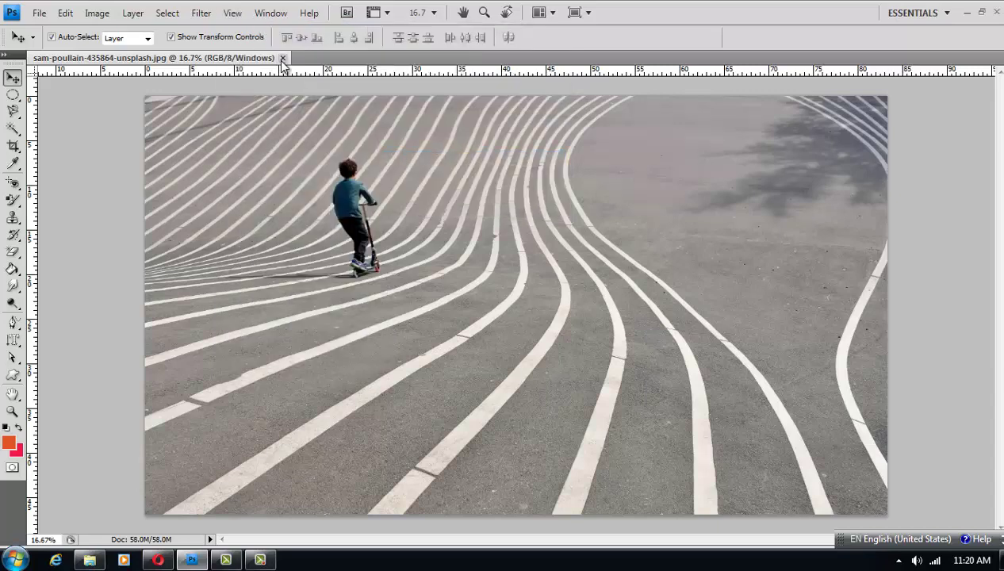
Turn Proof Colors off and then back on.
click(236, 14)
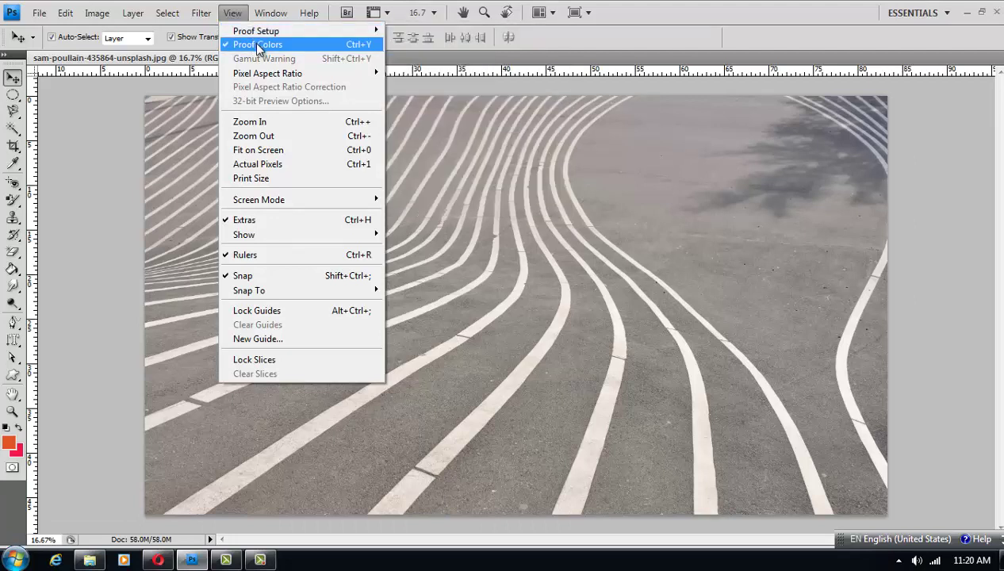
click(263, 47)
mouse_move(256, 31)
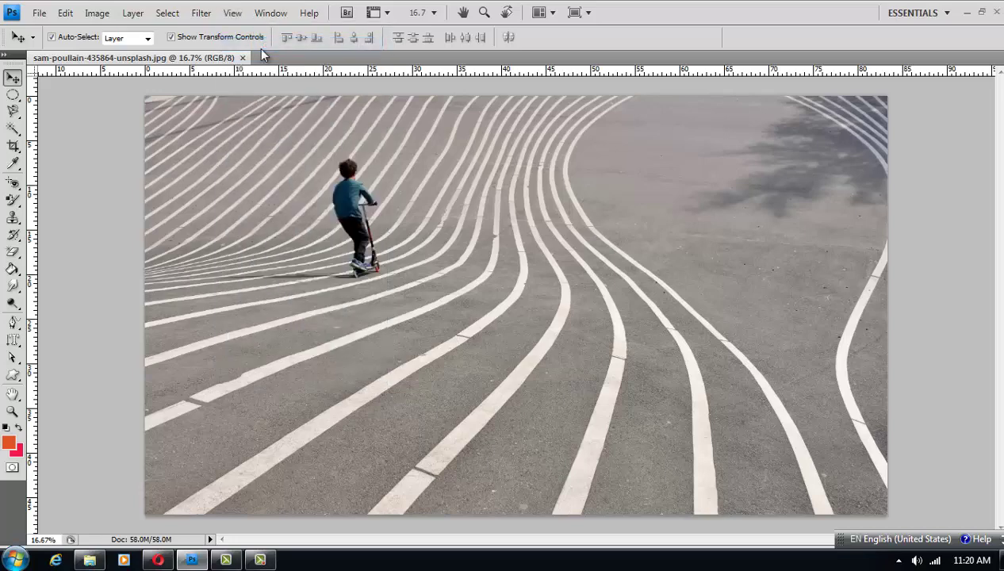
click(231, 13)
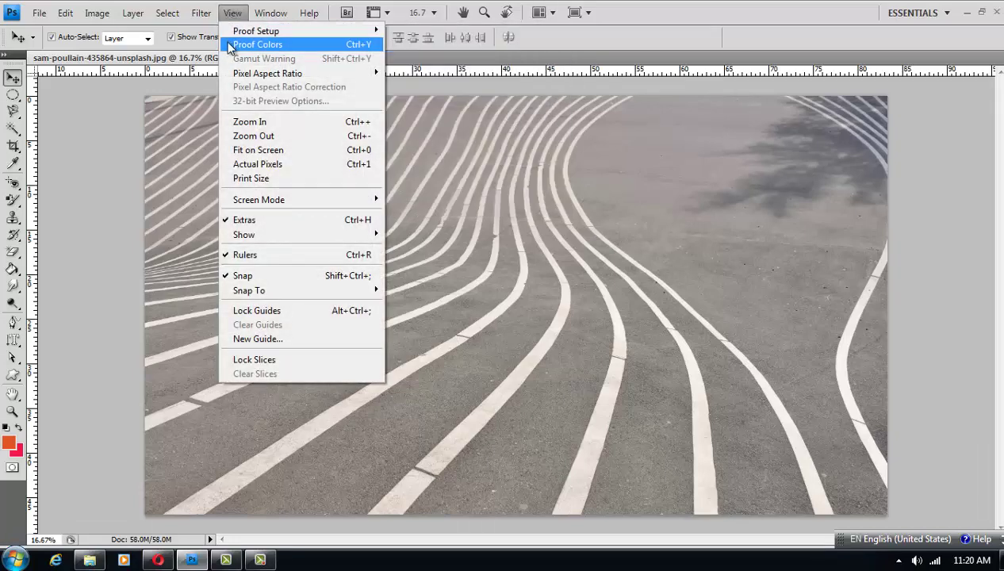
click(229, 45)
click(232, 13)
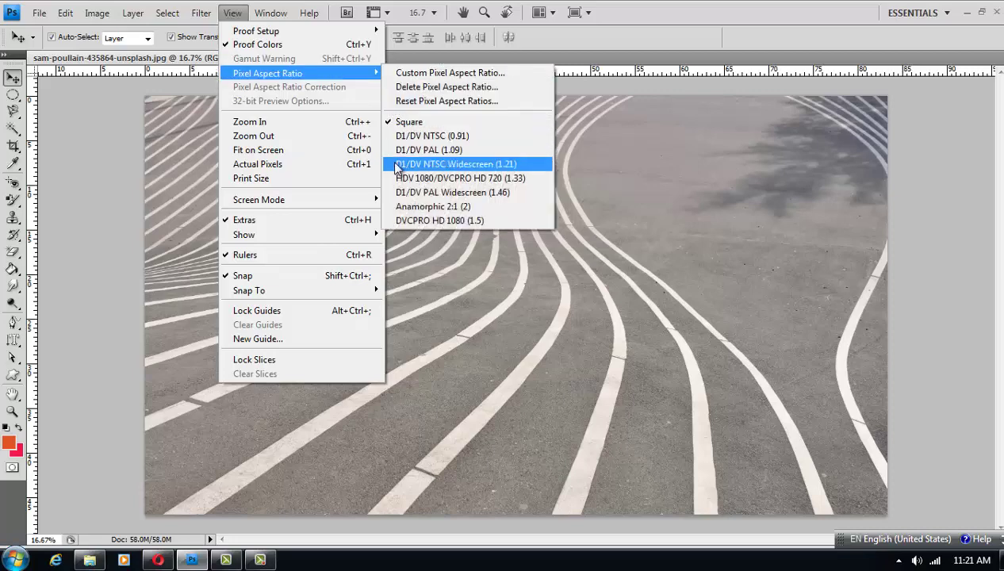
Try NTSC widescreen 1.21 and HDV 1.33 pixel aspect ratios, then save a custom 1.333 ratio as Untitled.
click(394, 165)
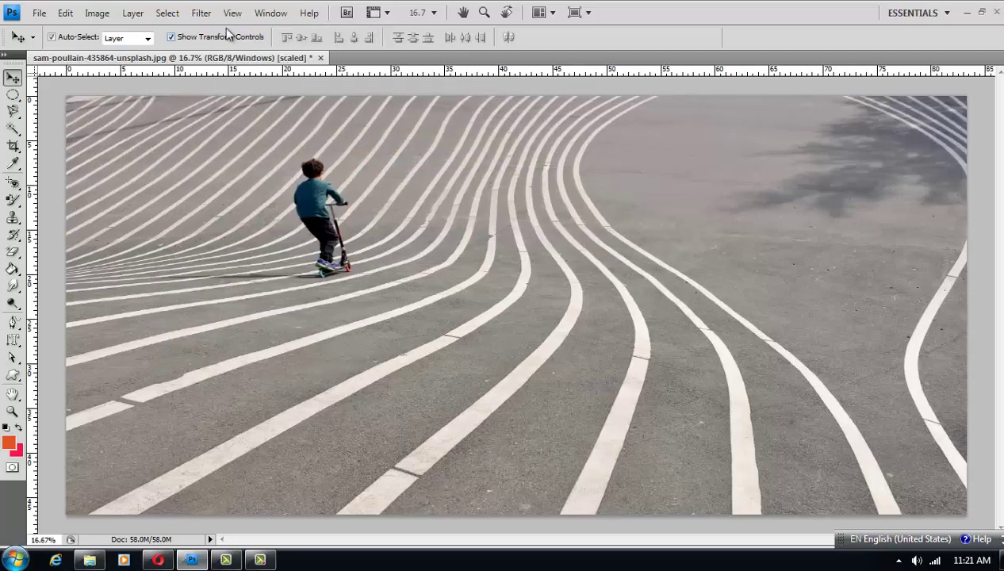
click(233, 12)
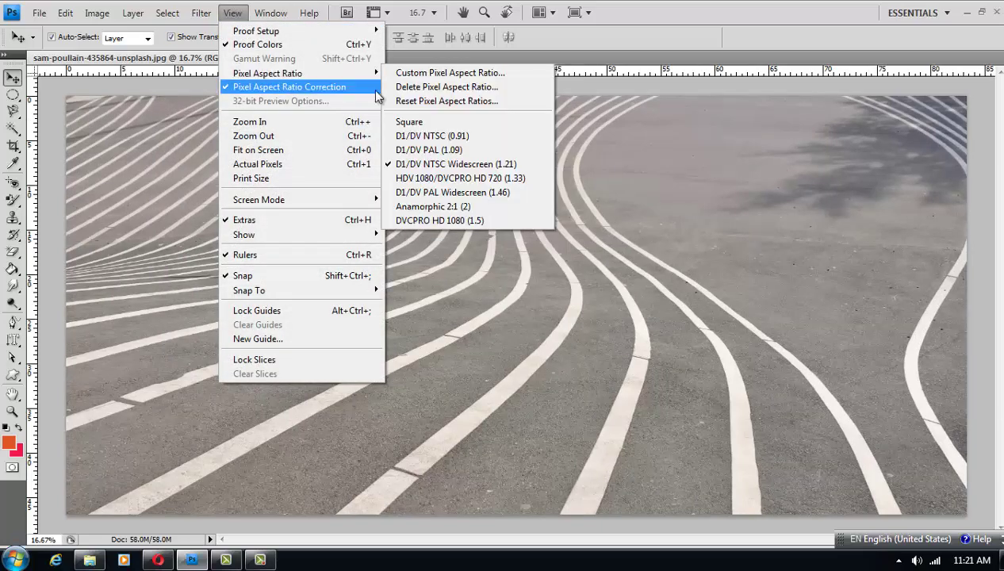
mouse_move(267, 73)
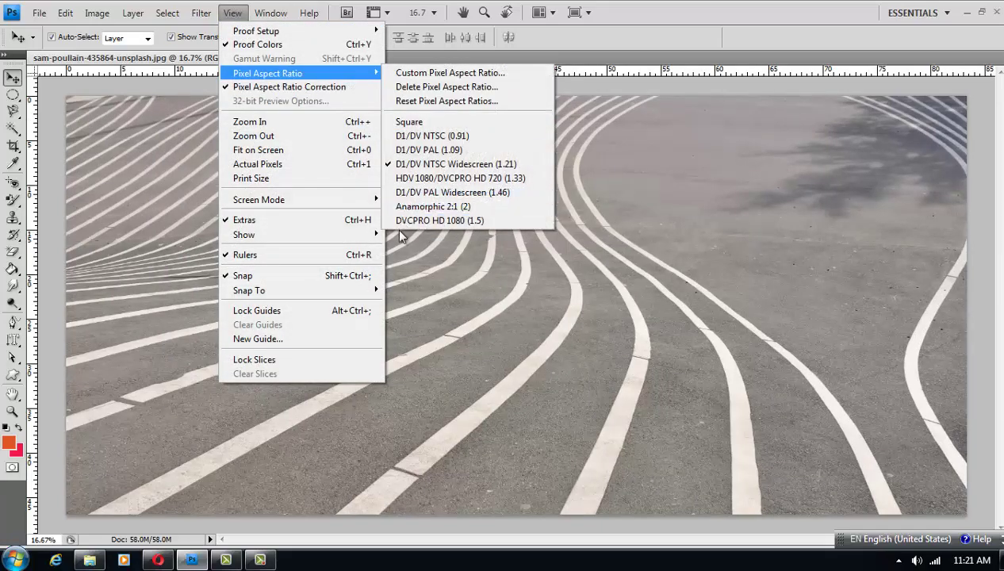
click(392, 180)
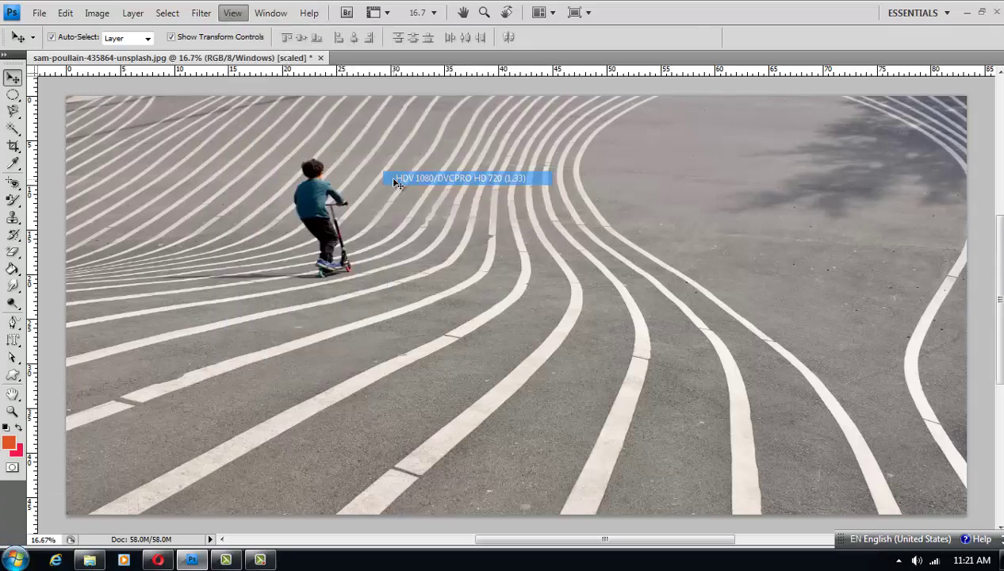
click(232, 13)
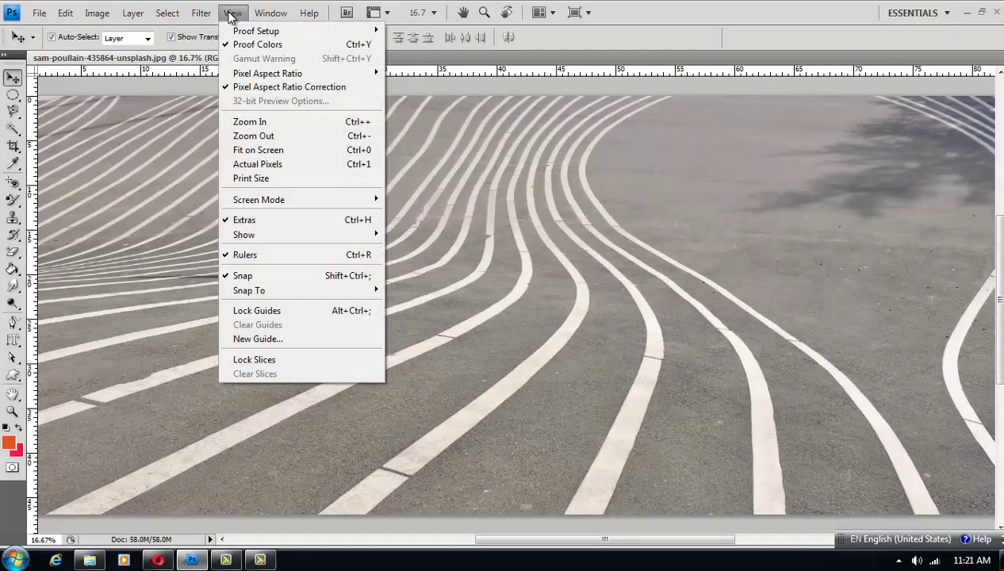
mouse_move(268, 73)
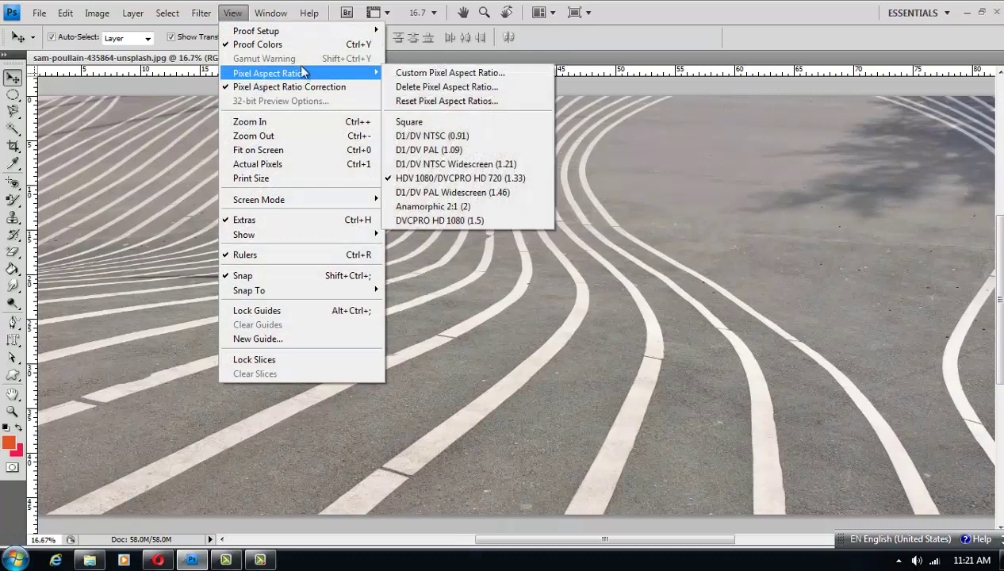
click(397, 73)
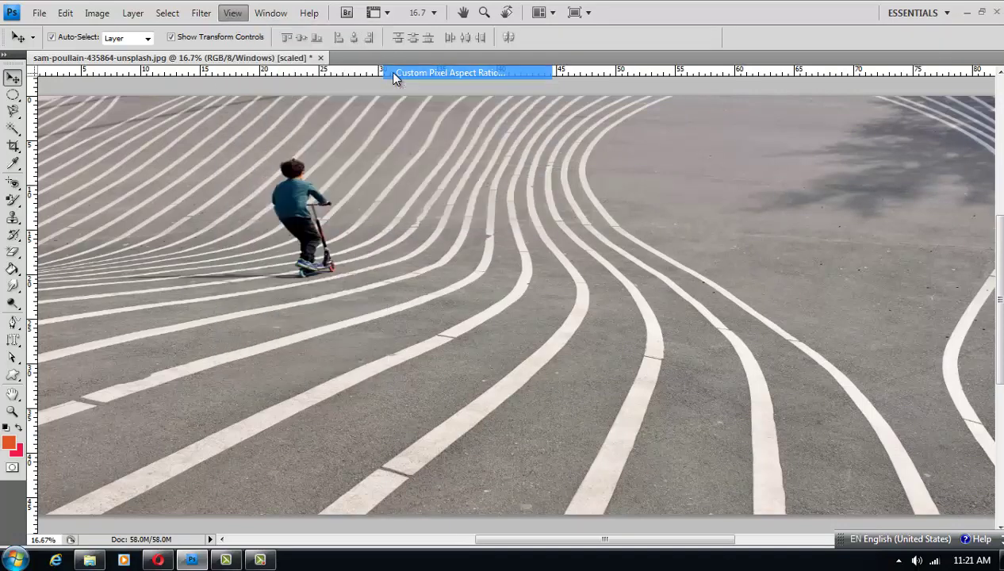
click(595, 188)
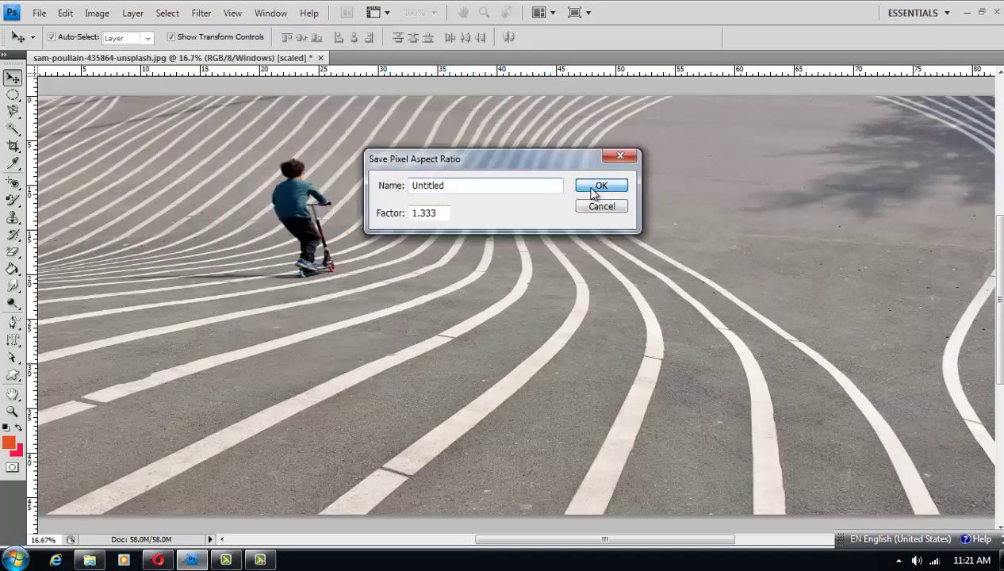
Reset the pixel aspect ratio list to defaults and return the photo to Square pixels.
click(231, 13)
mouse_move(267, 73)
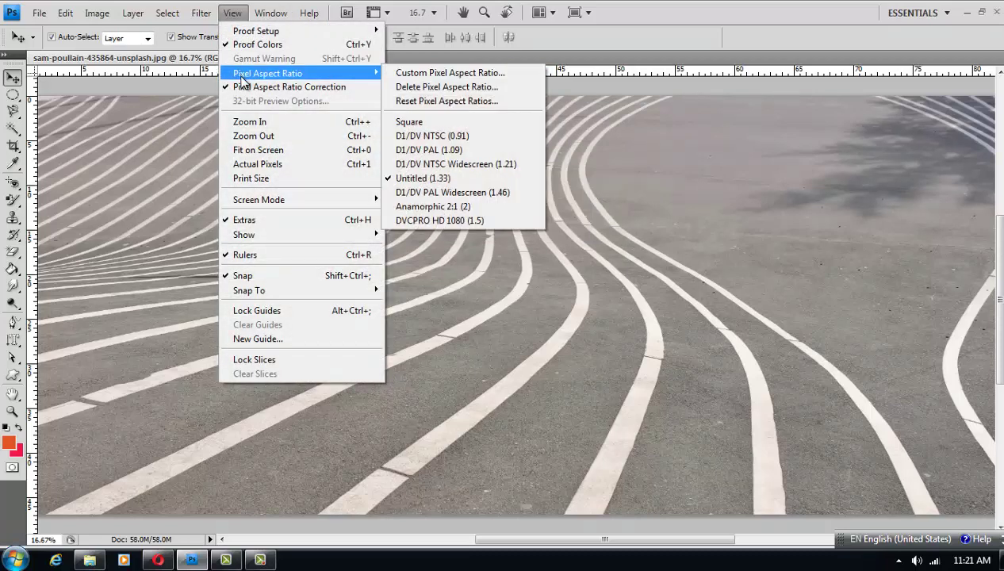
click(418, 104)
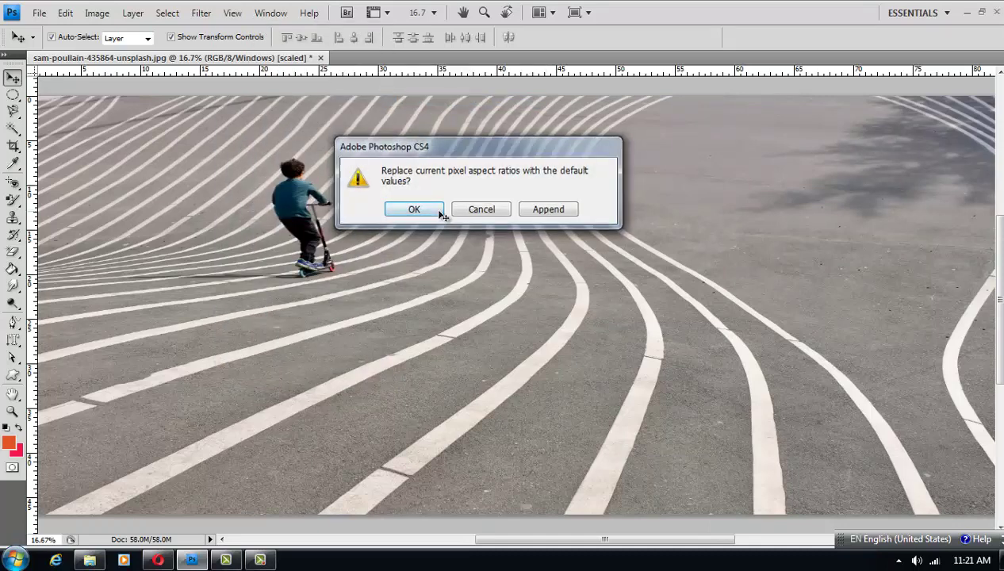
click(439, 211)
click(233, 12)
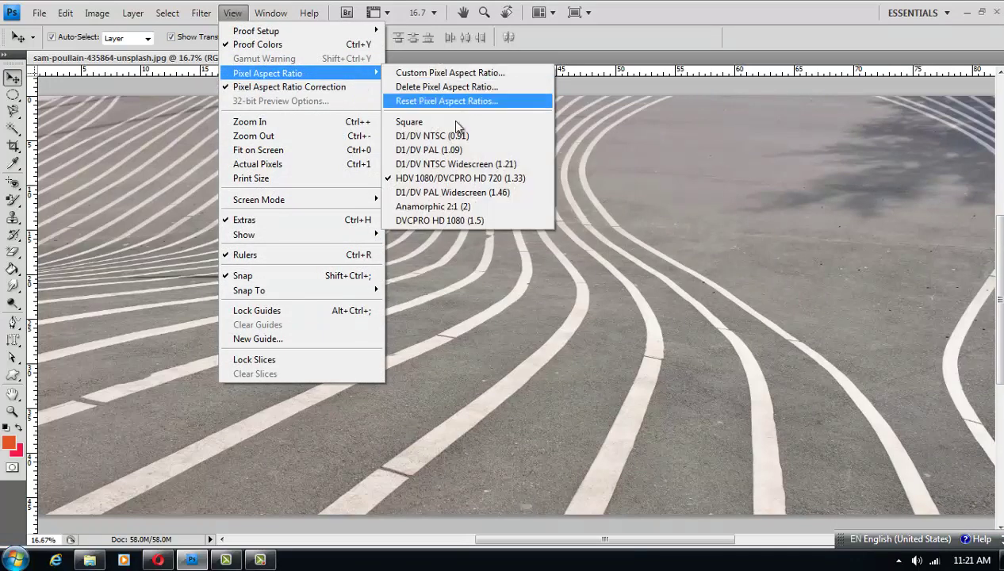
mouse_move(268, 73)
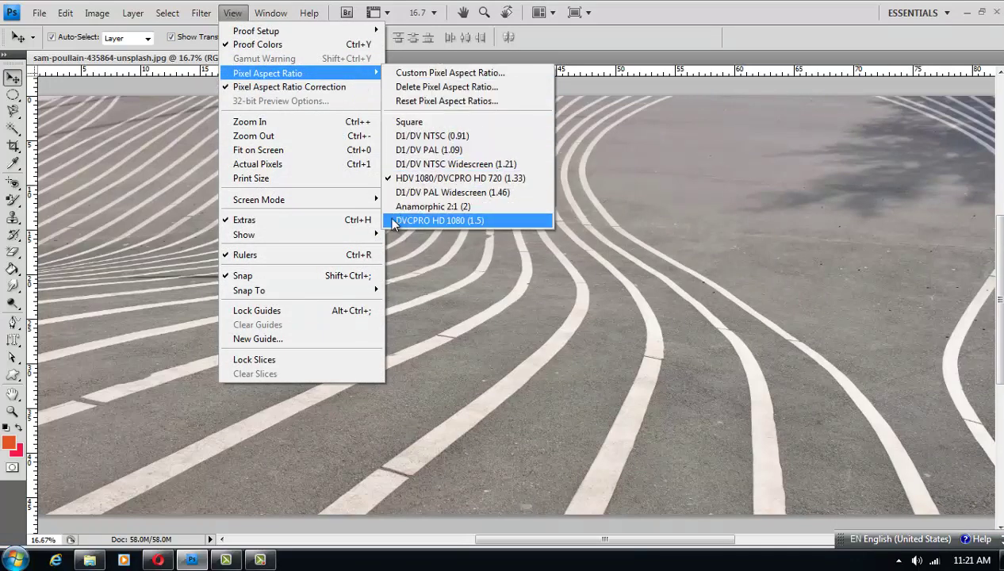
click(393, 123)
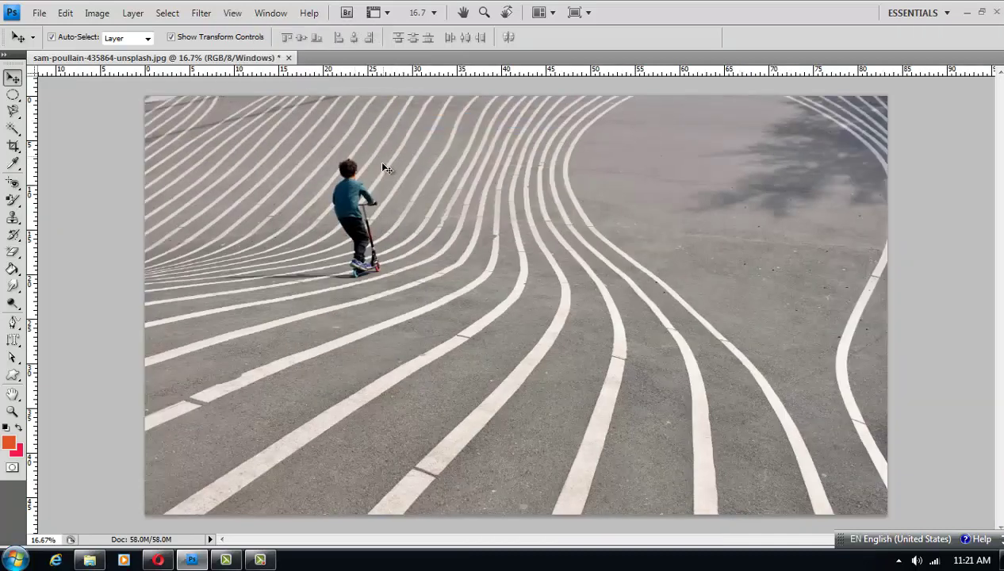
click(232, 12)
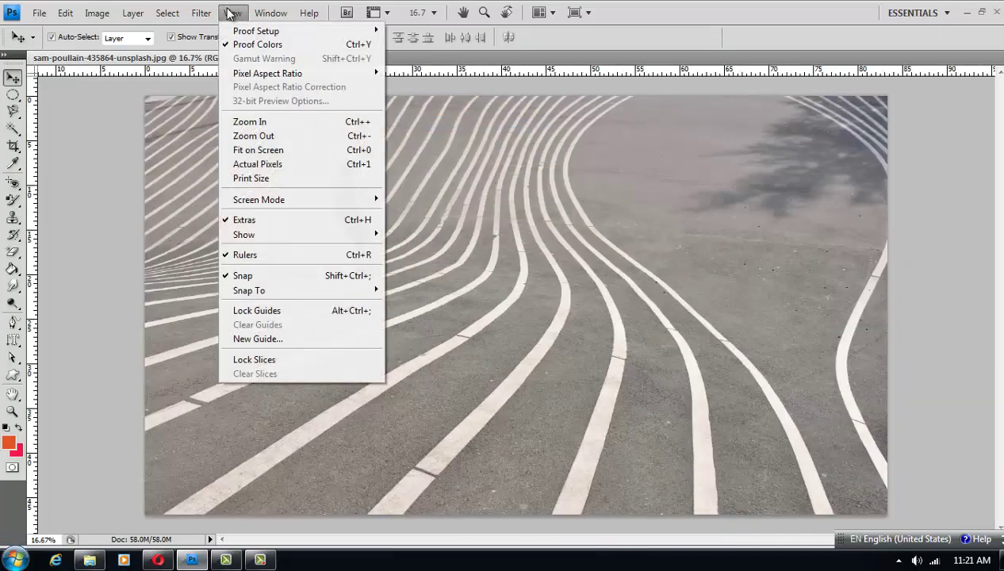
click(249, 123)
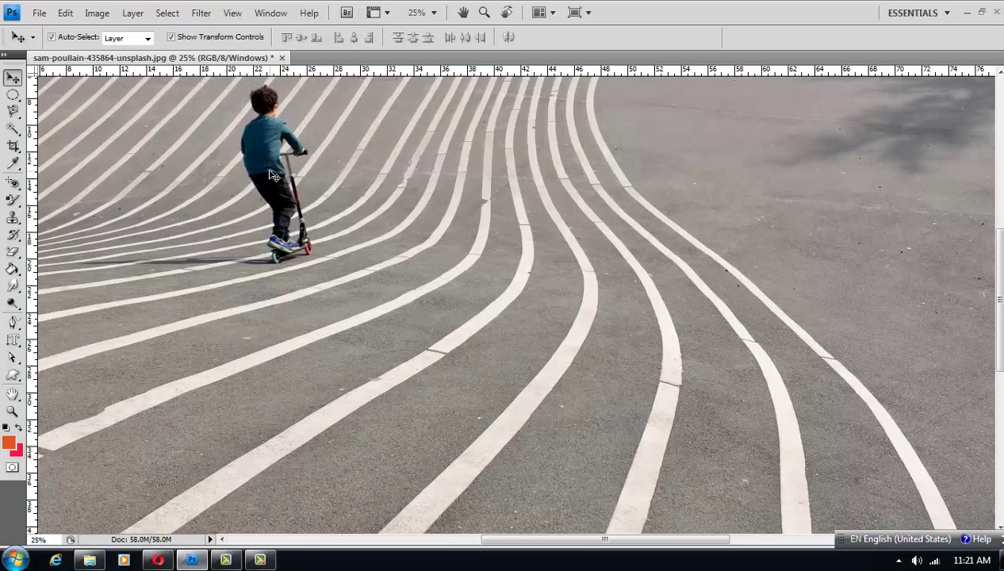
key(ctrl+plus)
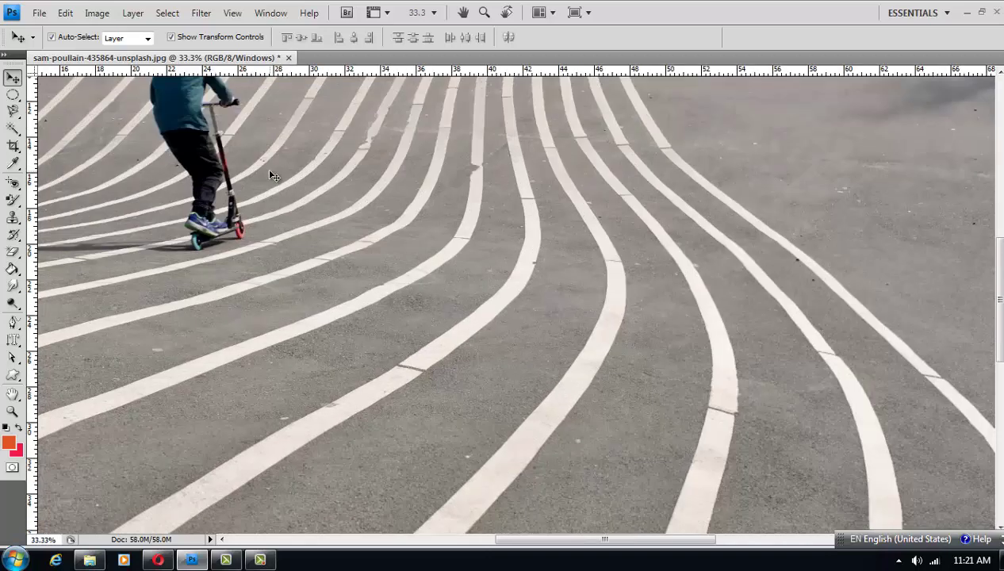
key(ctrl+plus)
key(ctrl+plus)
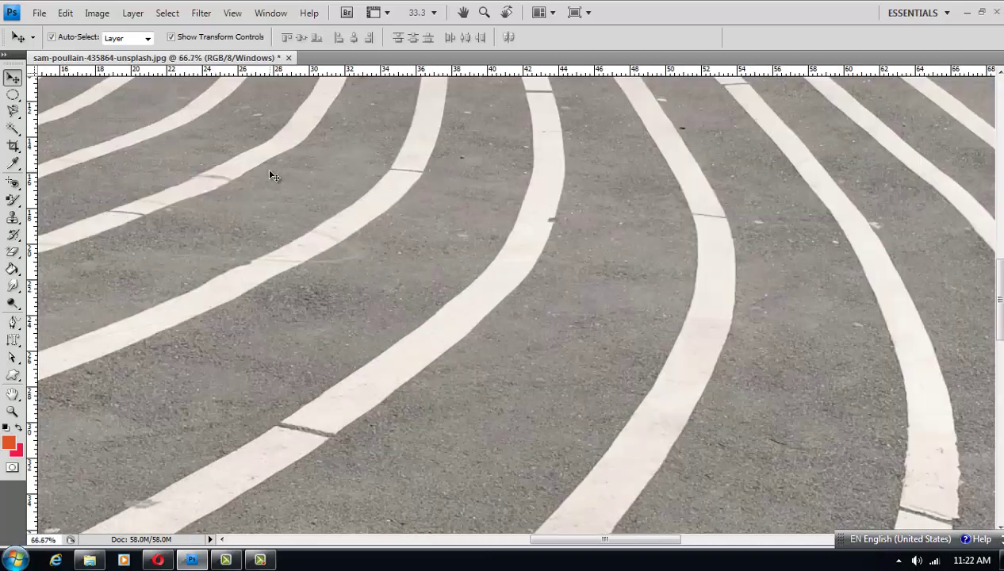
key(ctrl+minus)
key(ctrl+minus)
key(ctrl+minus)
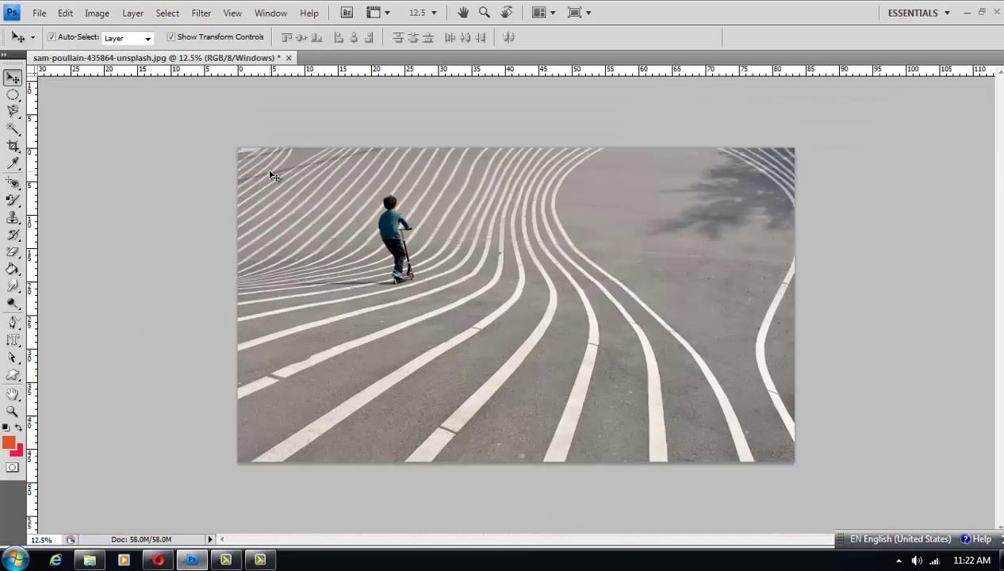
key(ctrl+plus)
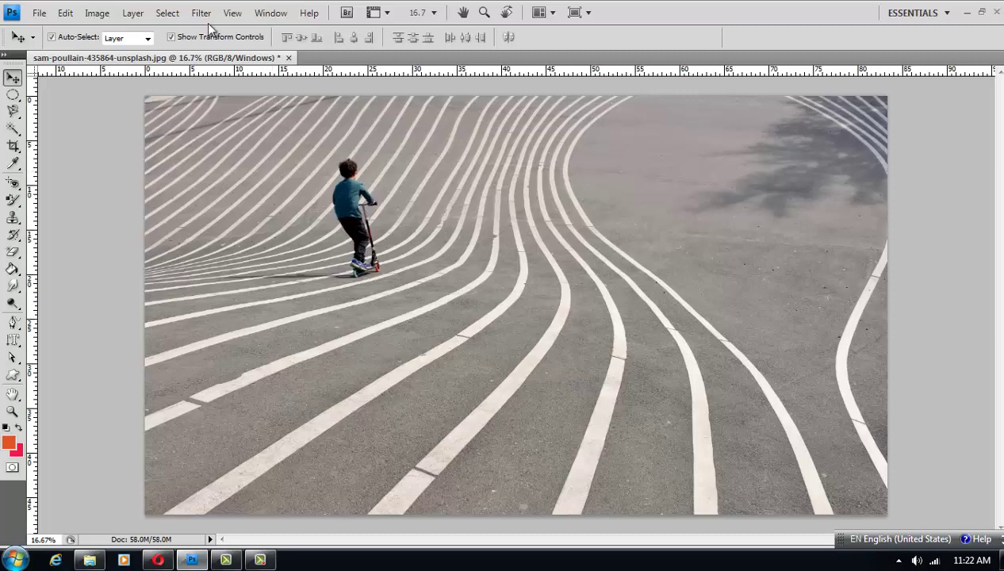
click(232, 13)
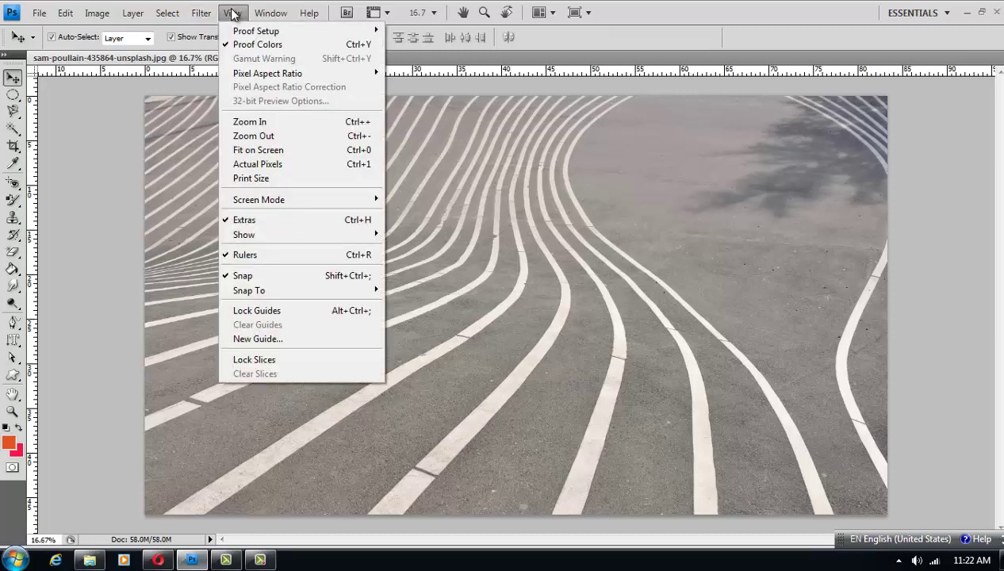
click(248, 152)
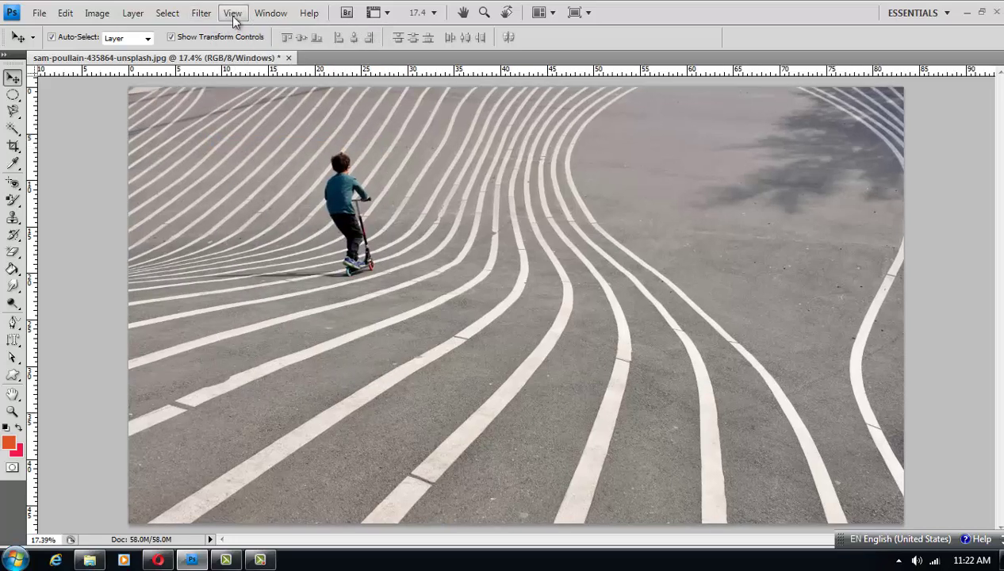
click(232, 12)
click(260, 164)
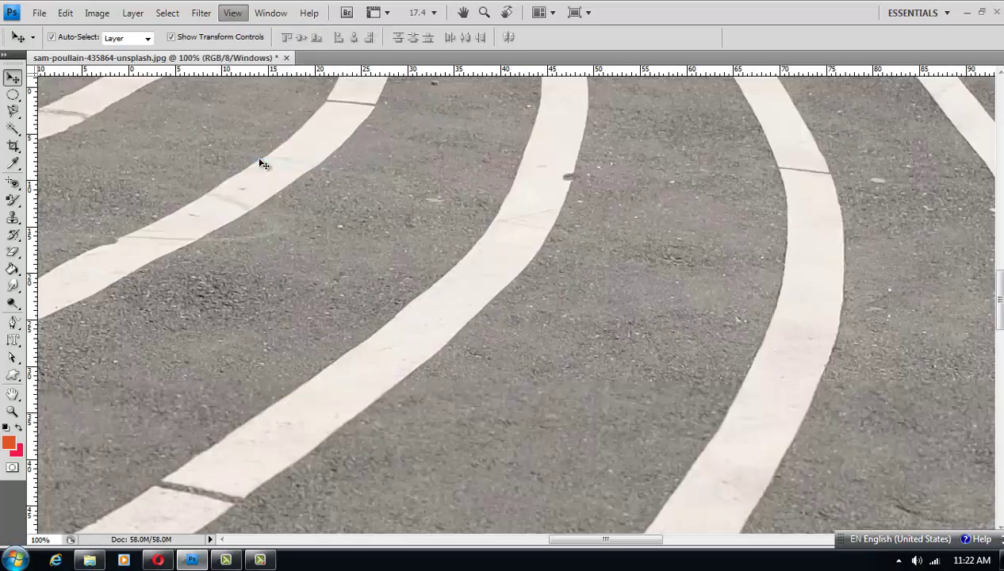
click(236, 16)
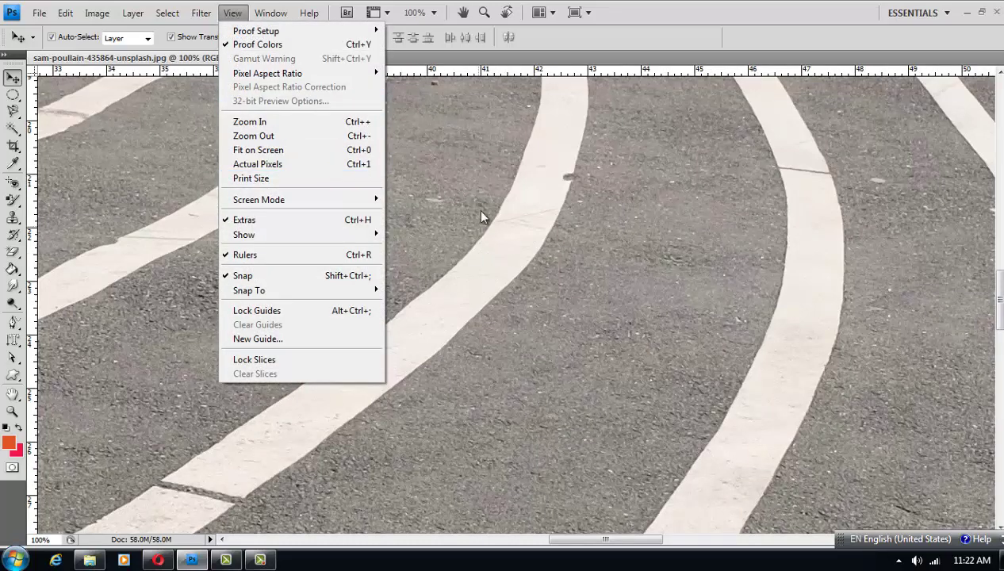
click(524, 266)
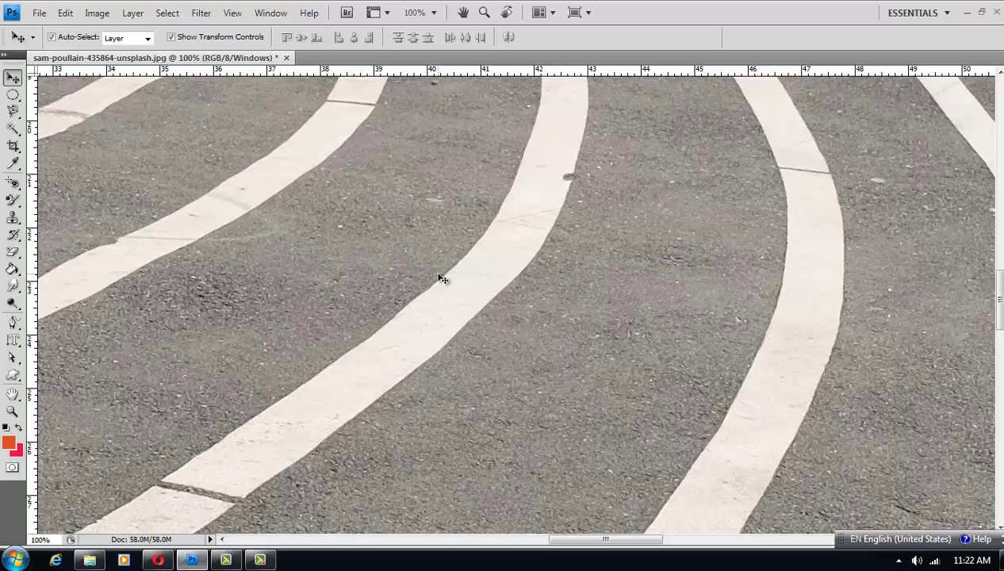
click(517, 299)
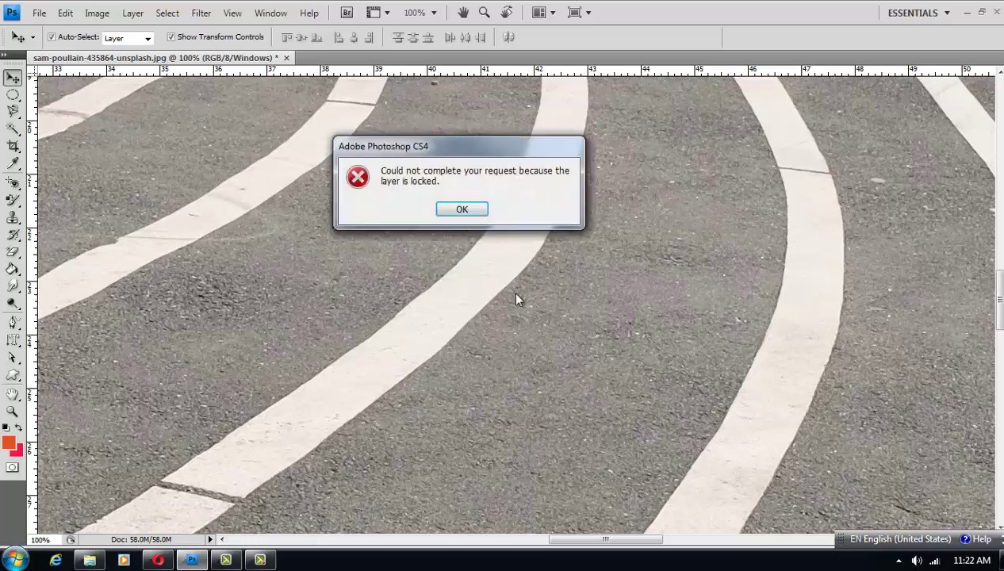
click(462, 207)
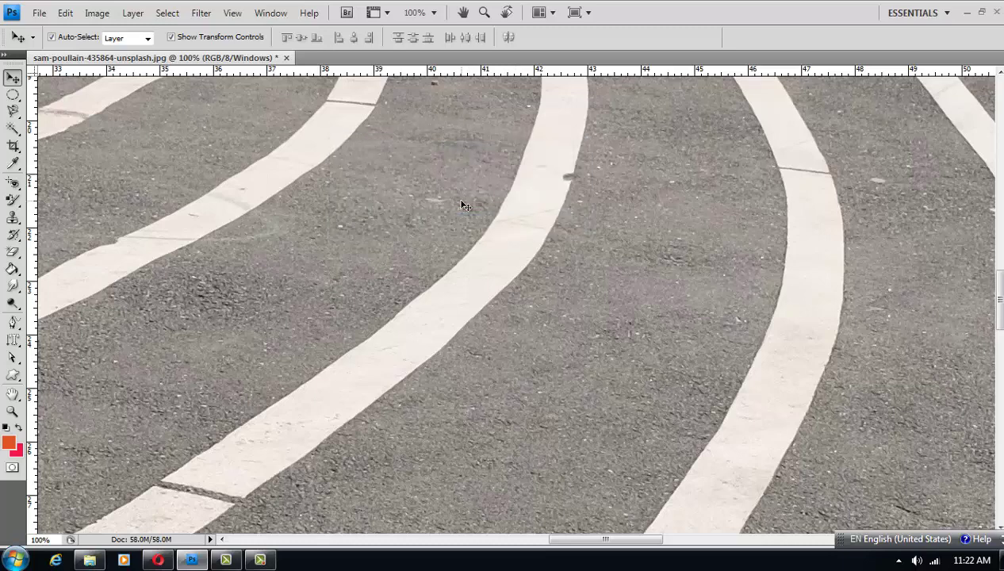
double_click(235, 14)
click(236, 14)
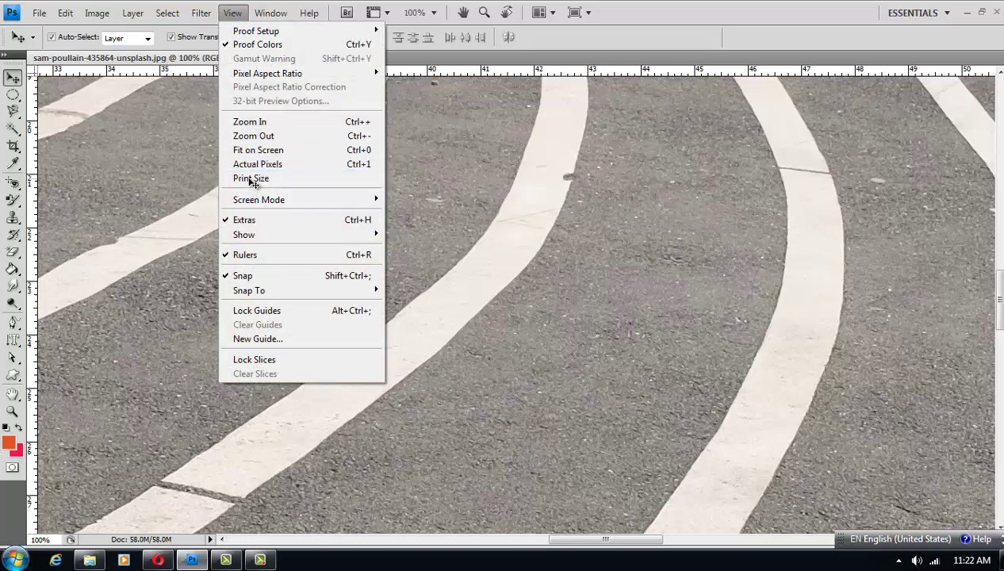
click(251, 181)
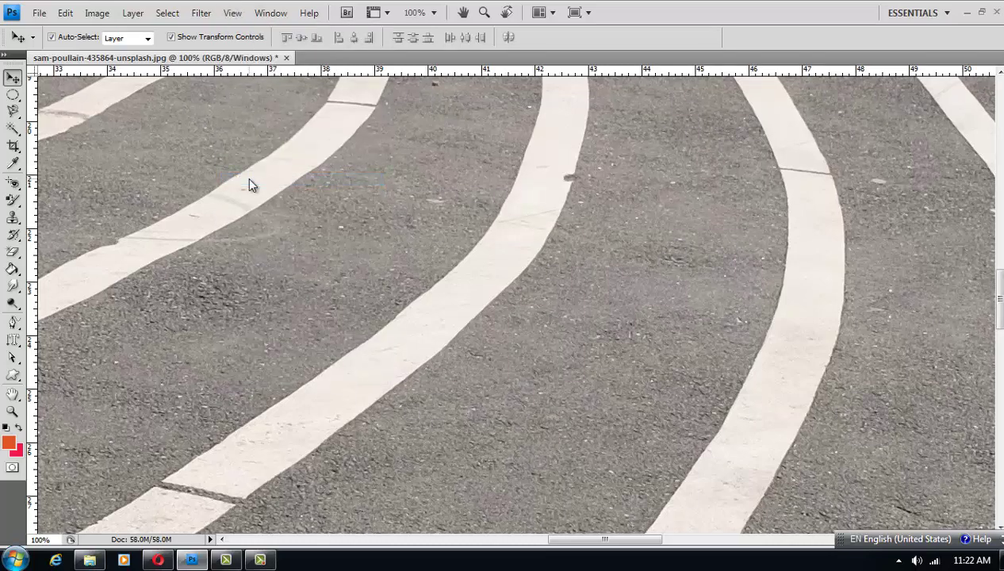
click(233, 13)
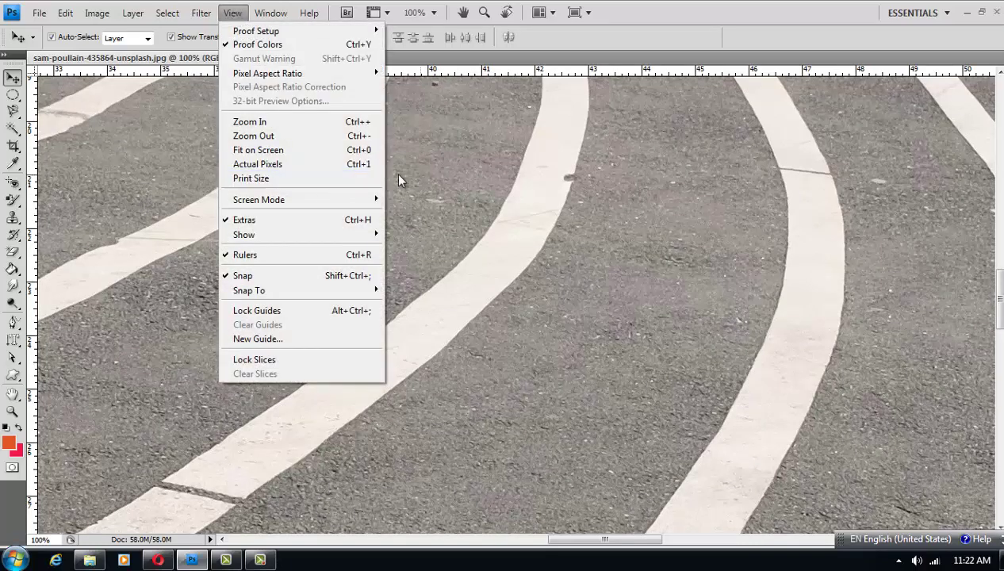
click(300, 151)
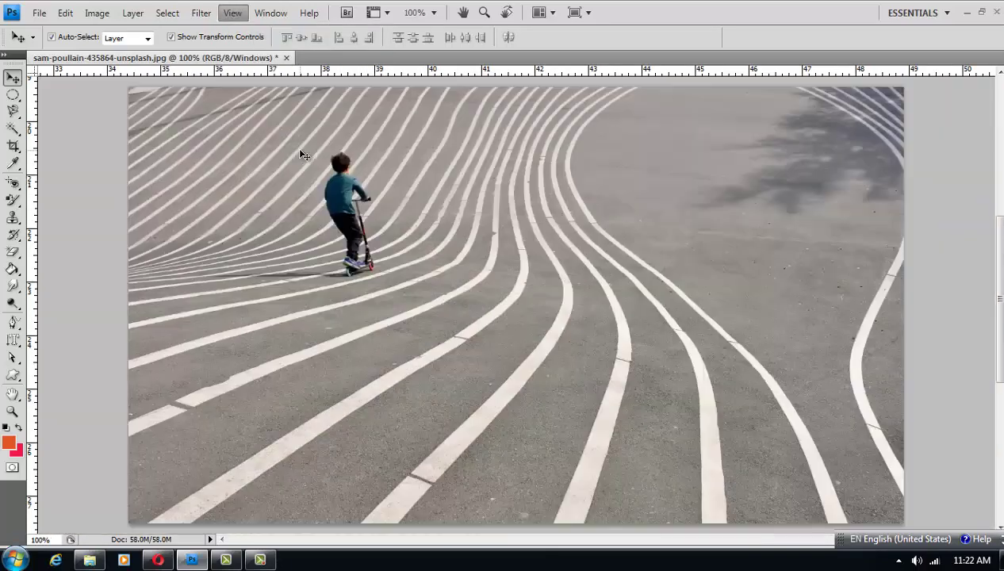
click(232, 13)
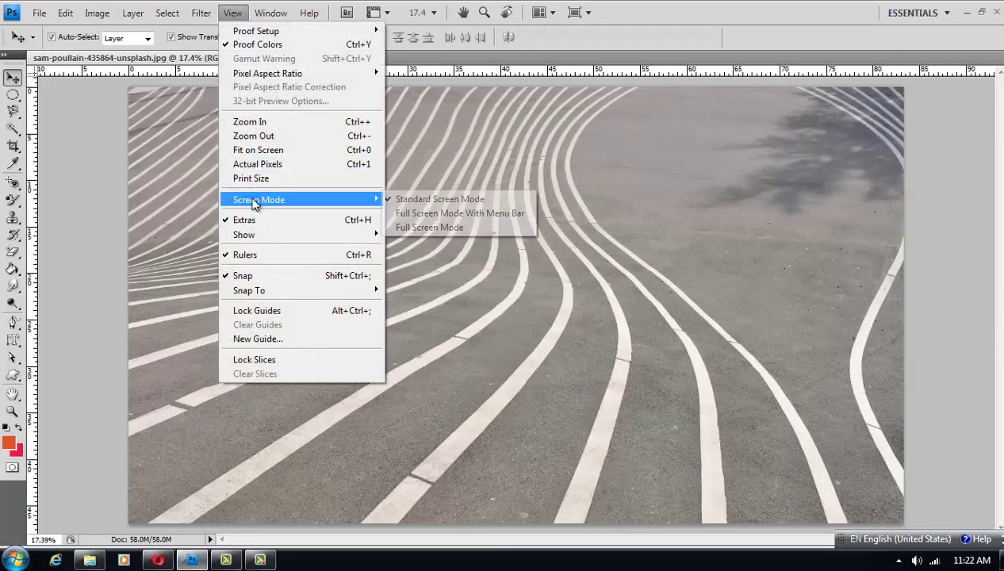
mouse_move(258, 200)
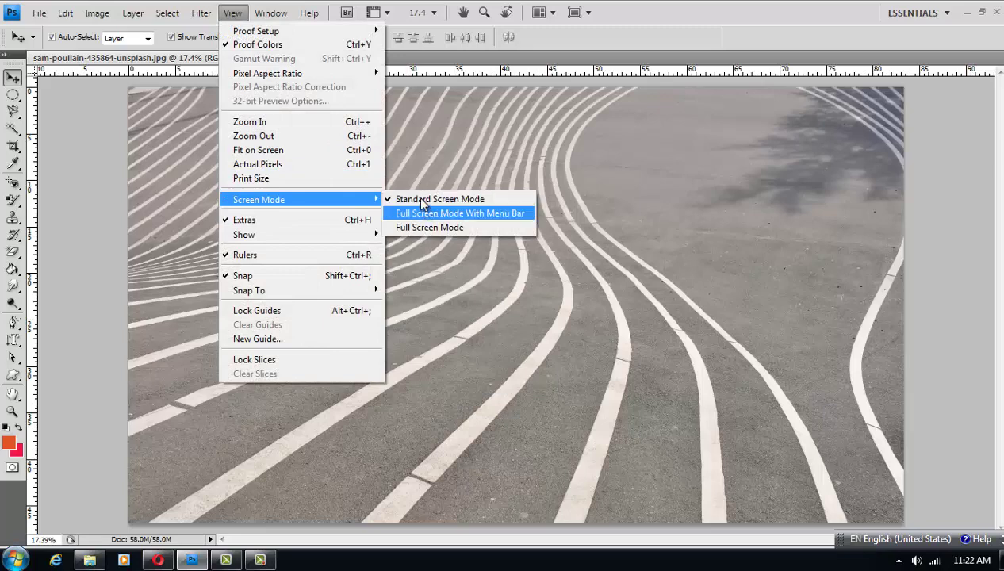
click(410, 214)
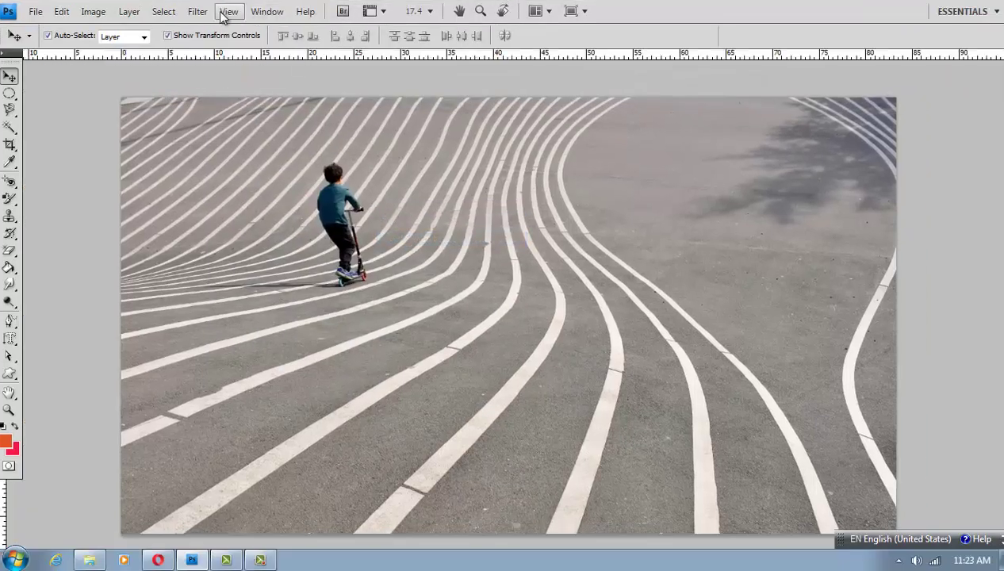
click(228, 12)
mouse_move(255, 198)
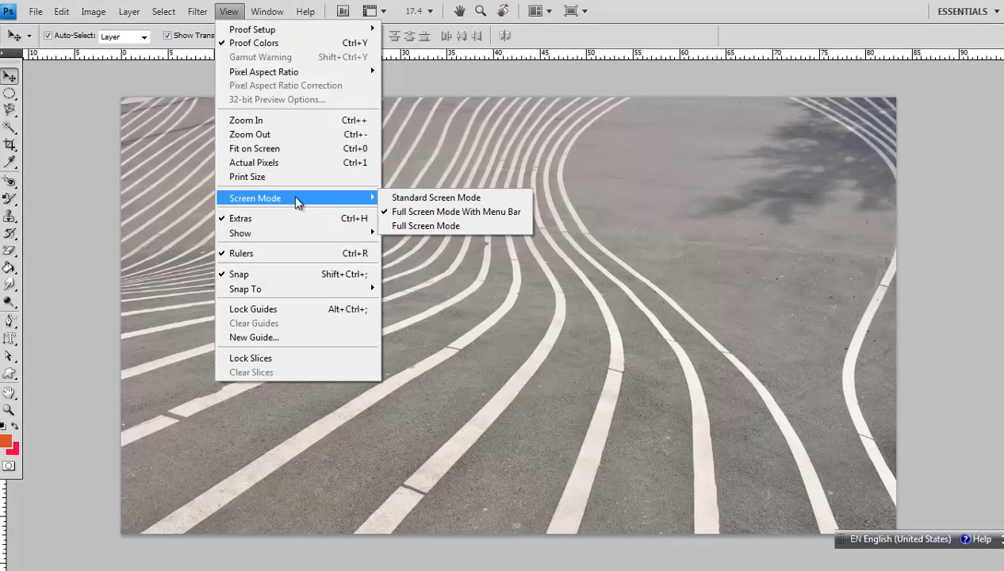
click(394, 226)
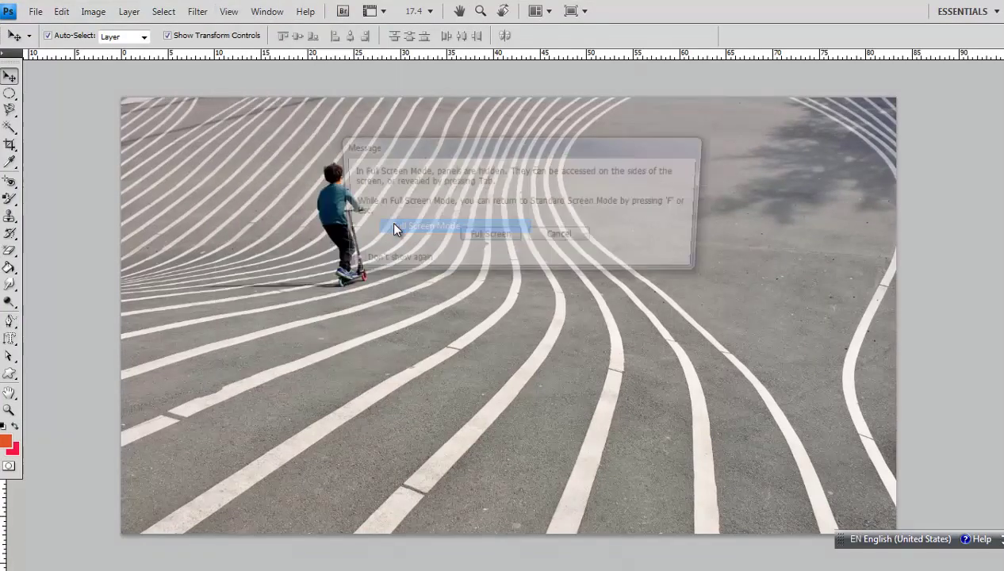
click(463, 239)
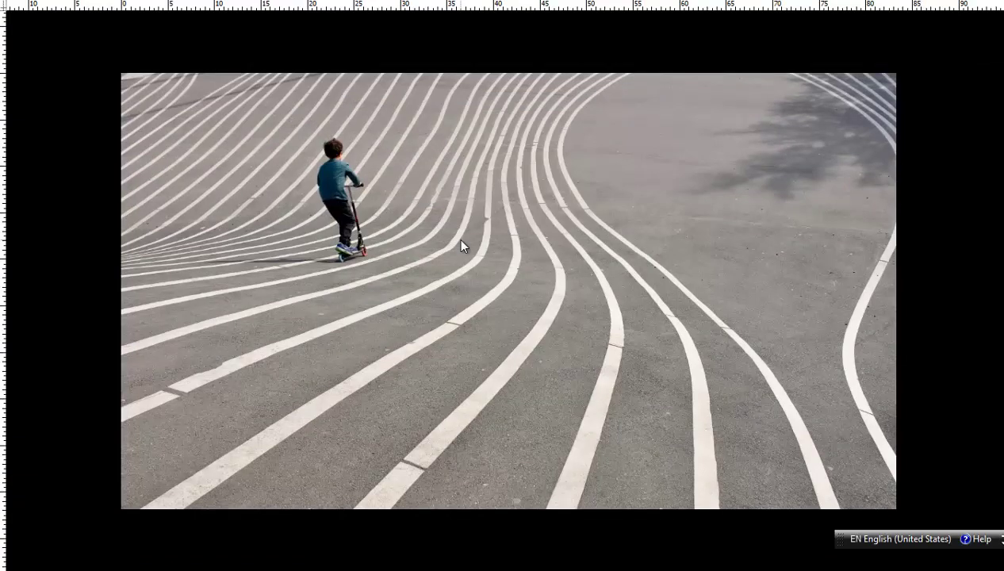
key(f)
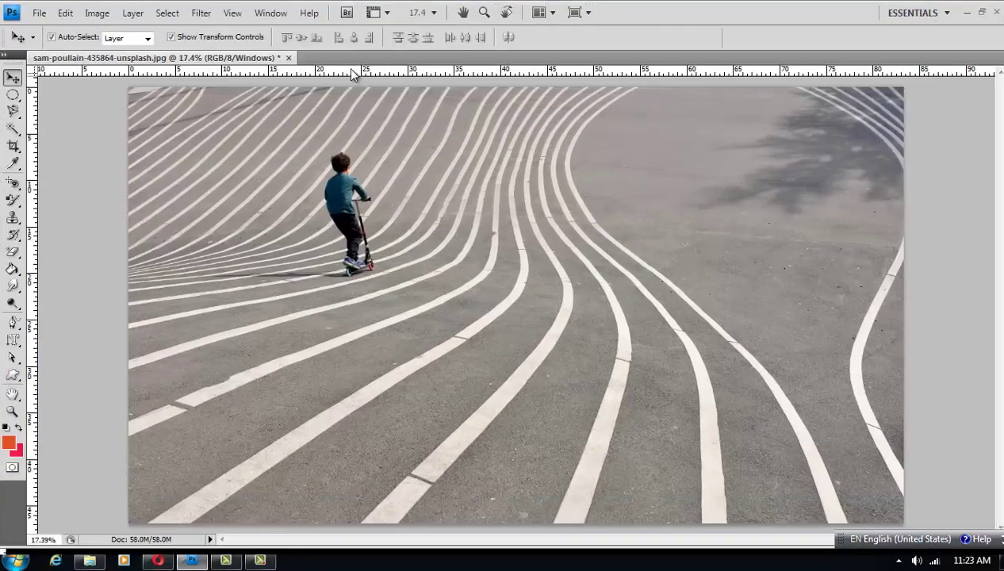
click(231, 13)
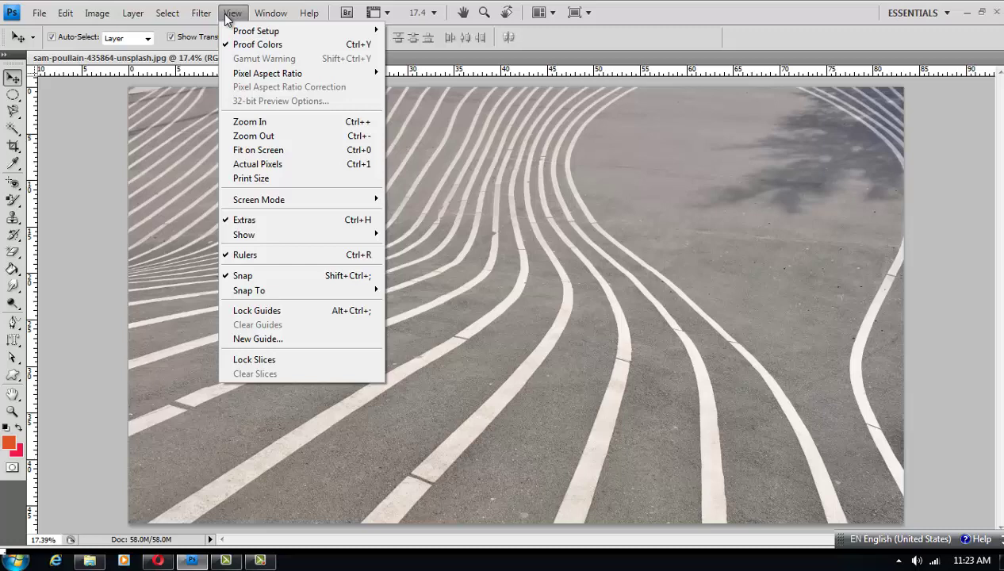
mouse_move(258, 200)
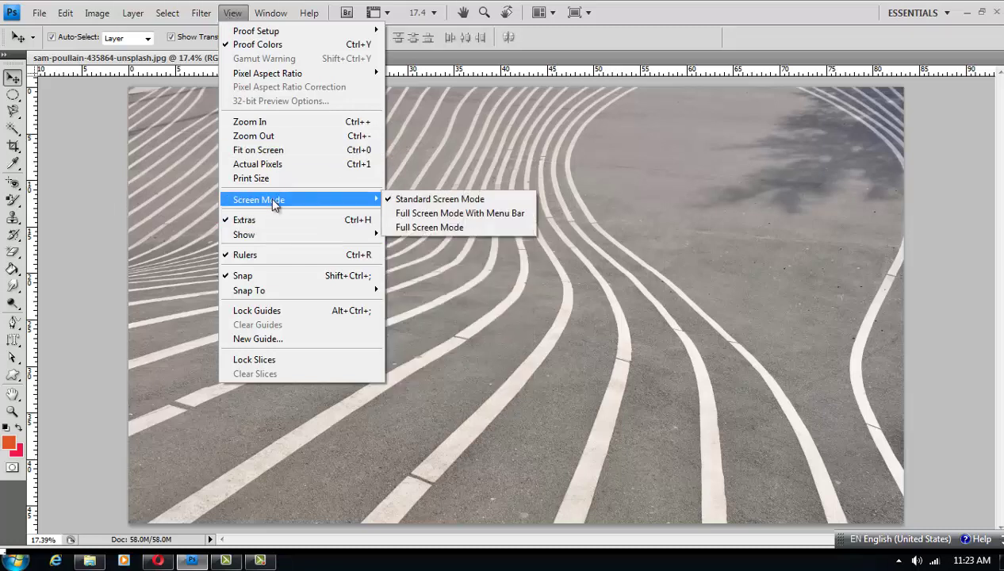
click(264, 220)
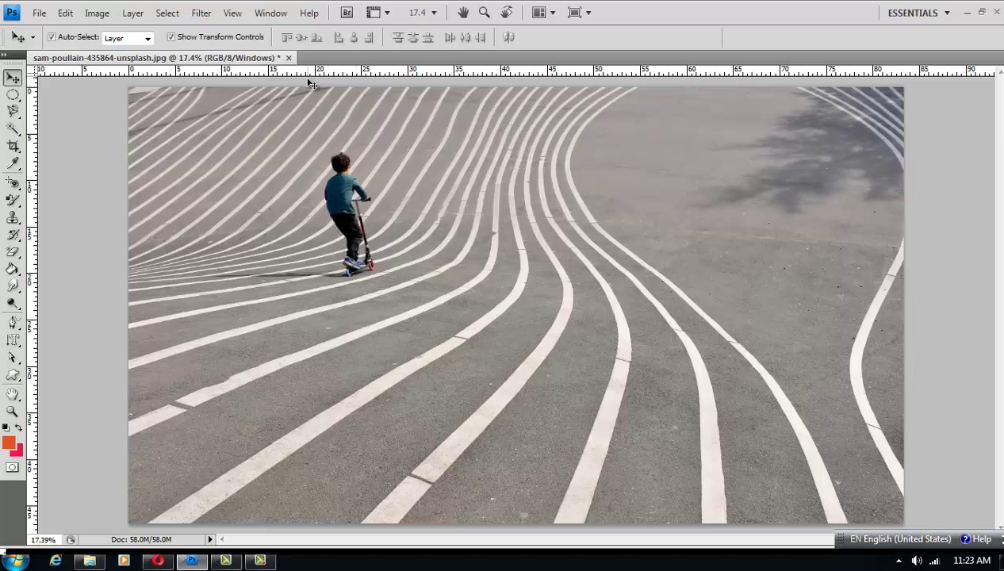
Add a horizontal and a vertical guide across the photo, dismissing a locked-layer error.
drag(309, 77, 330, 211)
drag(330, 91, 328, 194)
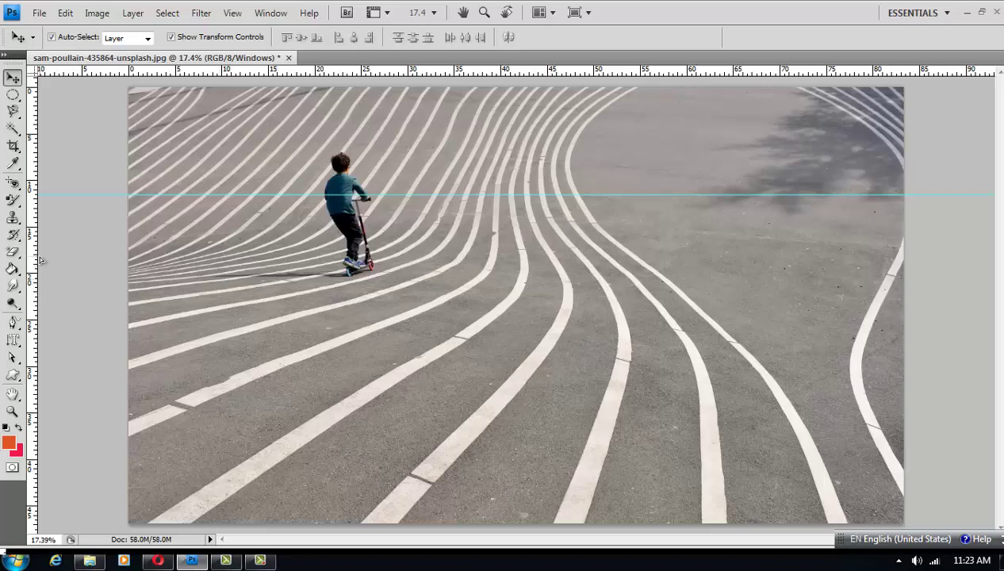
click(288, 268)
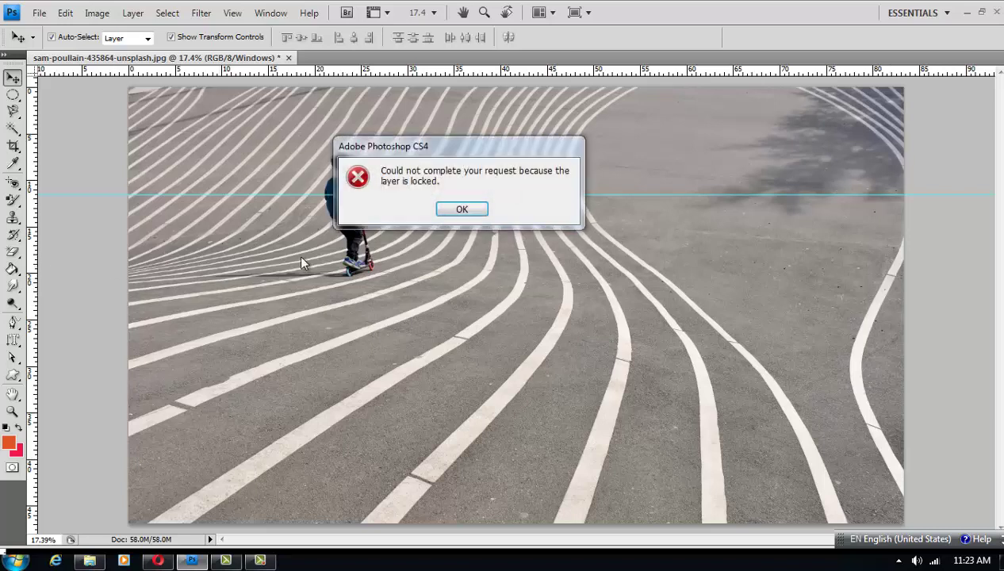
key(Return)
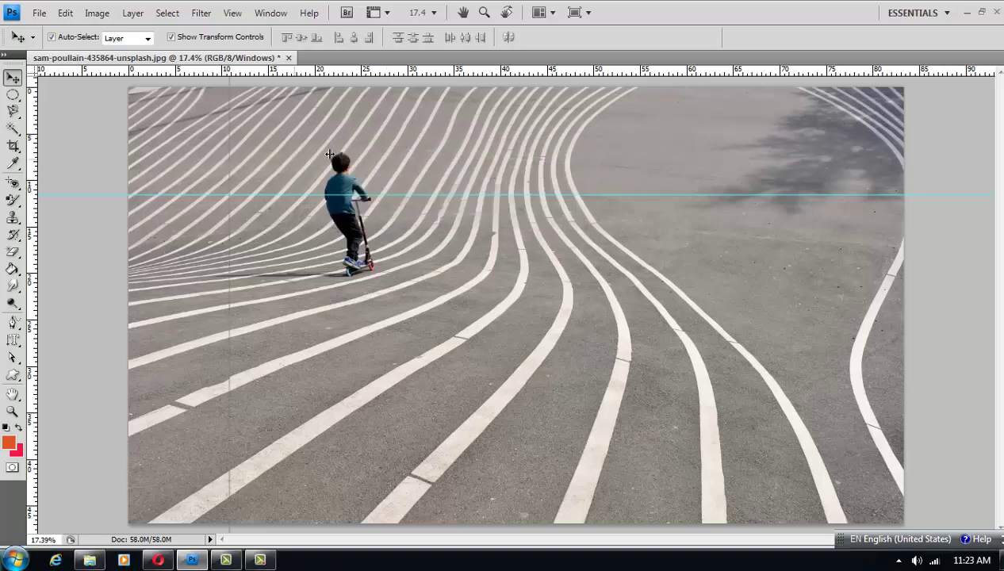
drag(34, 132, 334, 151)
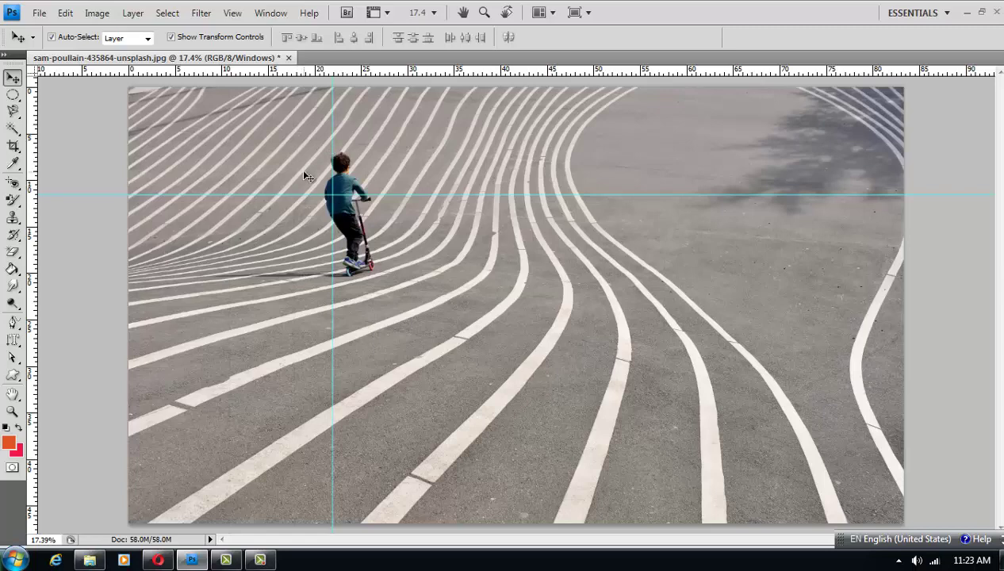
Lock the guides and dismiss the error from trying to move them.
click(232, 13)
mouse_move(244, 234)
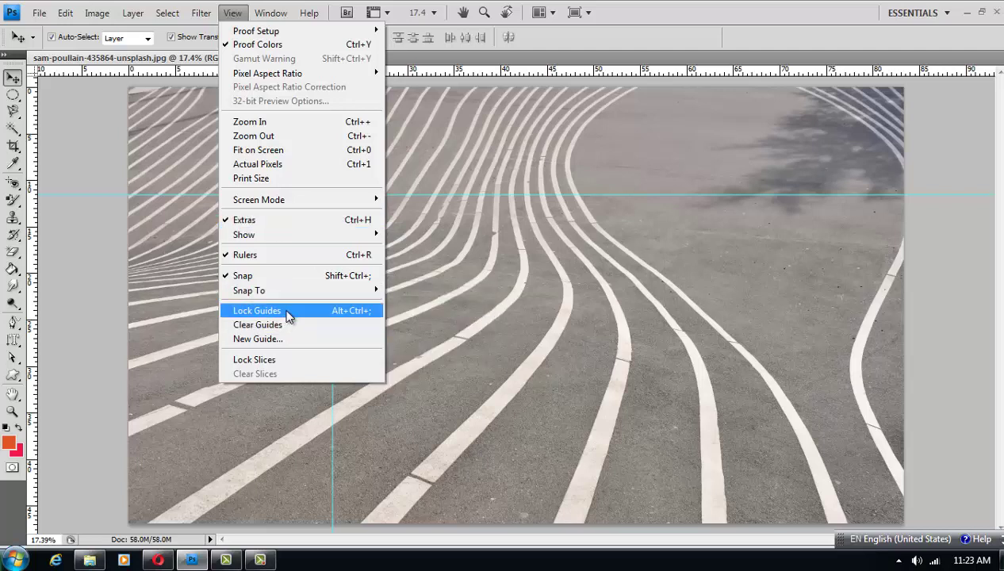
click(287, 314)
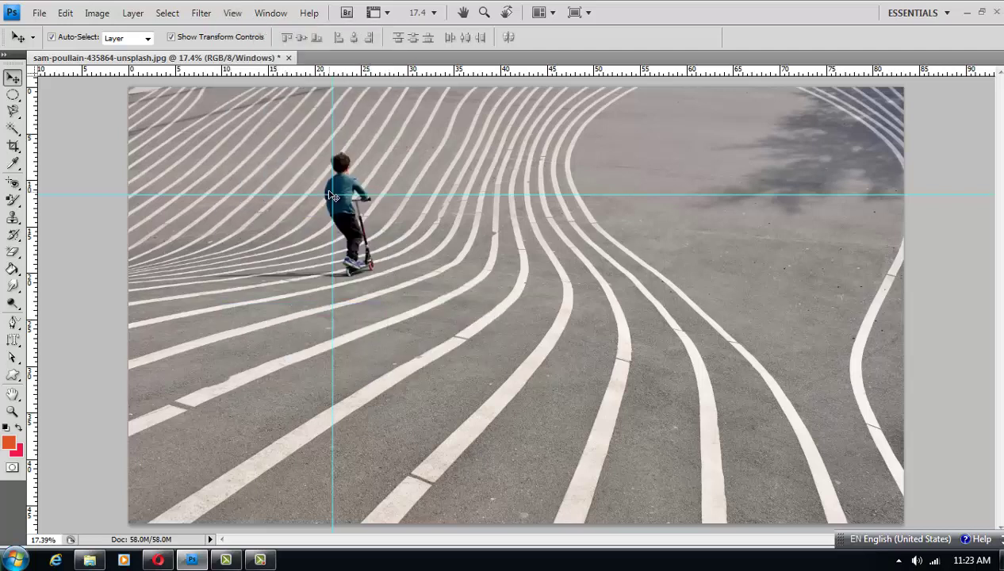
click(280, 194)
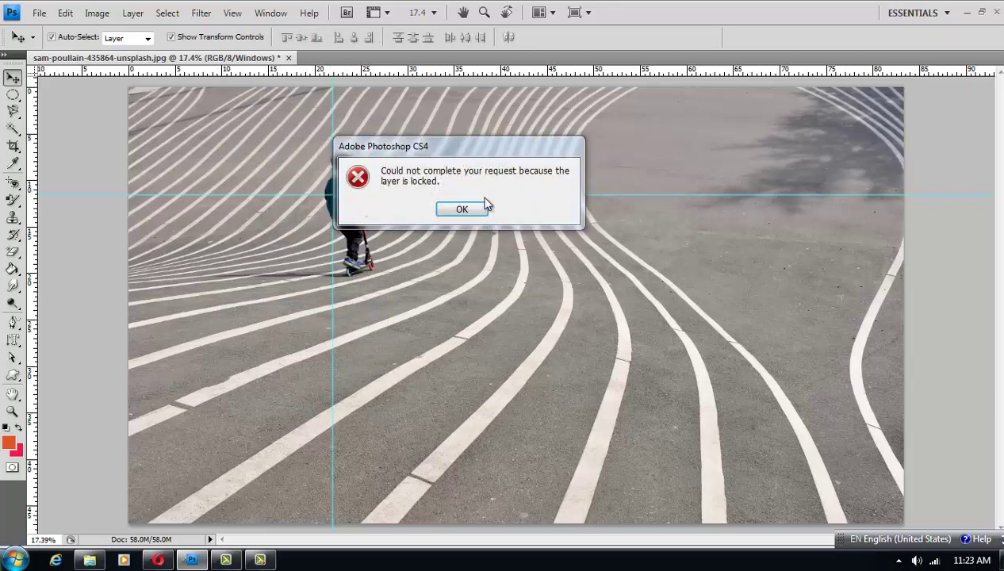
click(481, 209)
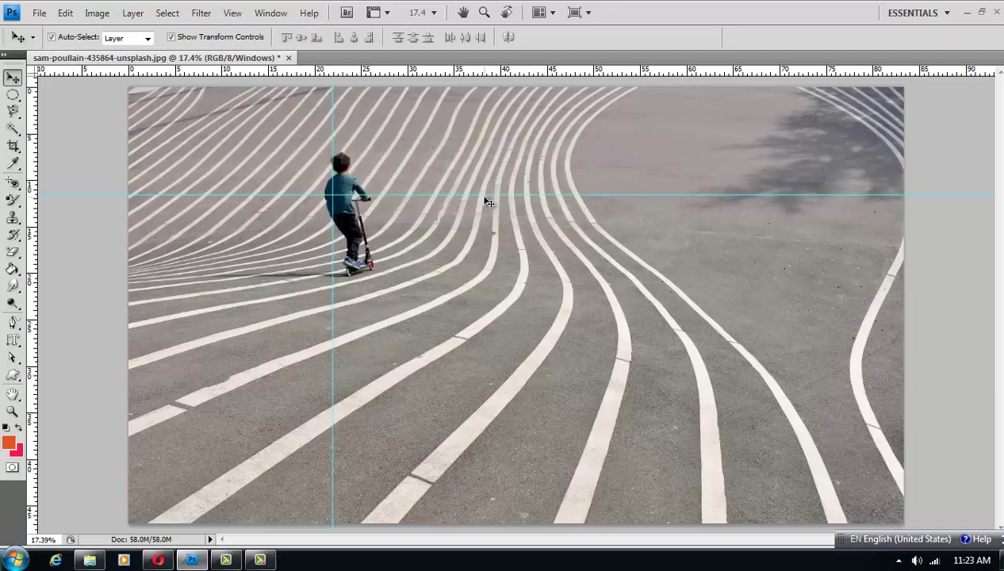
Unlock the guides, move the vertical guide left of the photo and raise the horizontal one.
click(232, 14)
click(251, 312)
drag(333, 210, 13, 242)
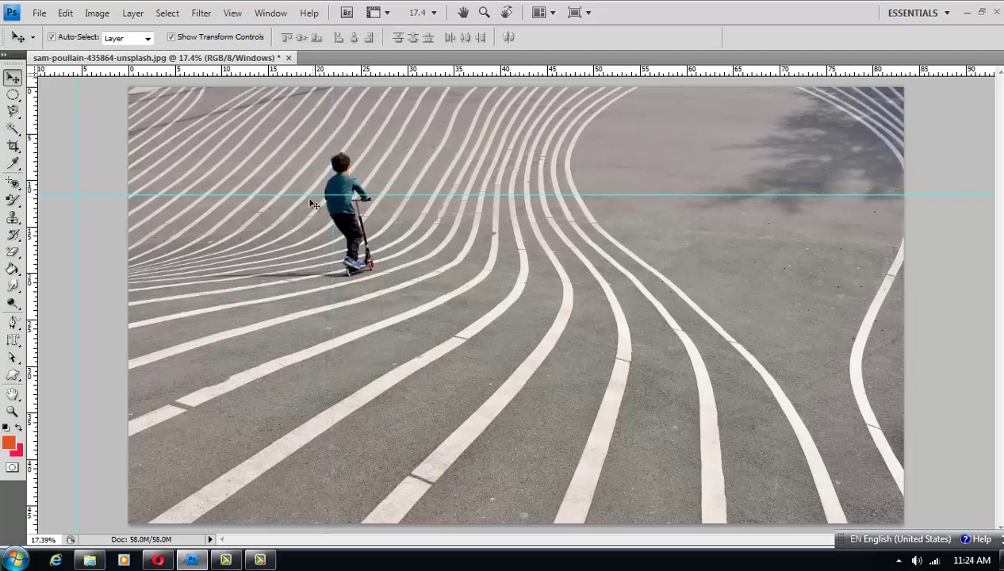
mouse_move(308, 195)
mouse_down()
mouse_move(307, 132)
mouse_move(307, 152)
mouse_move(321, 130)
mouse_up()
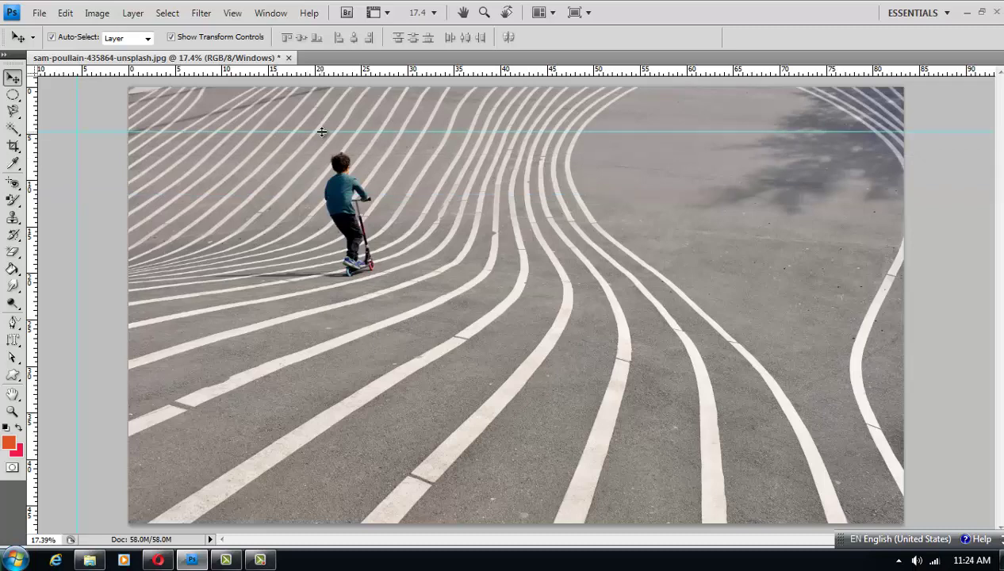
click(235, 13)
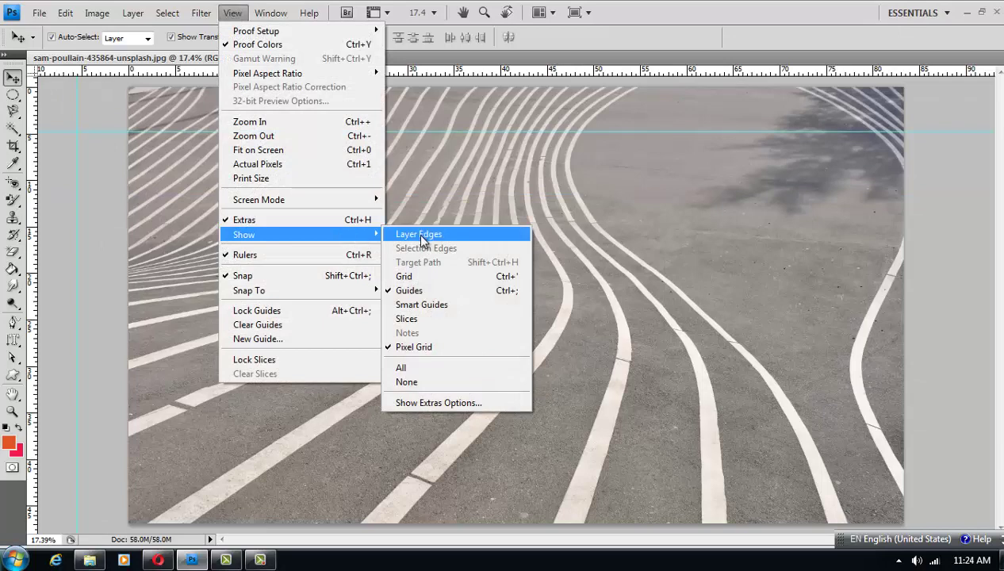
Show layer edges and the grid, hide guides, then show all extras via View > Show.
click(422, 235)
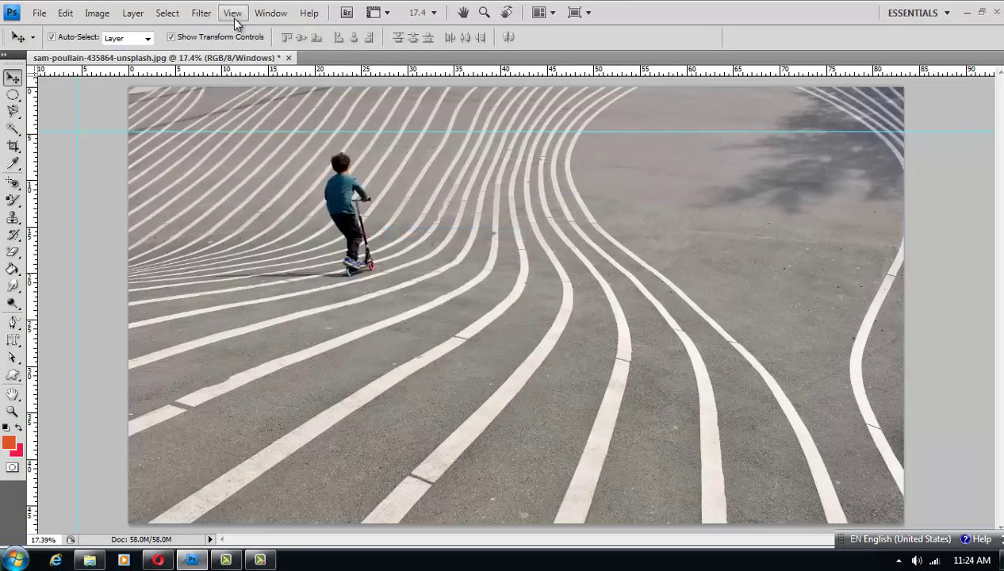
click(233, 13)
mouse_move(244, 234)
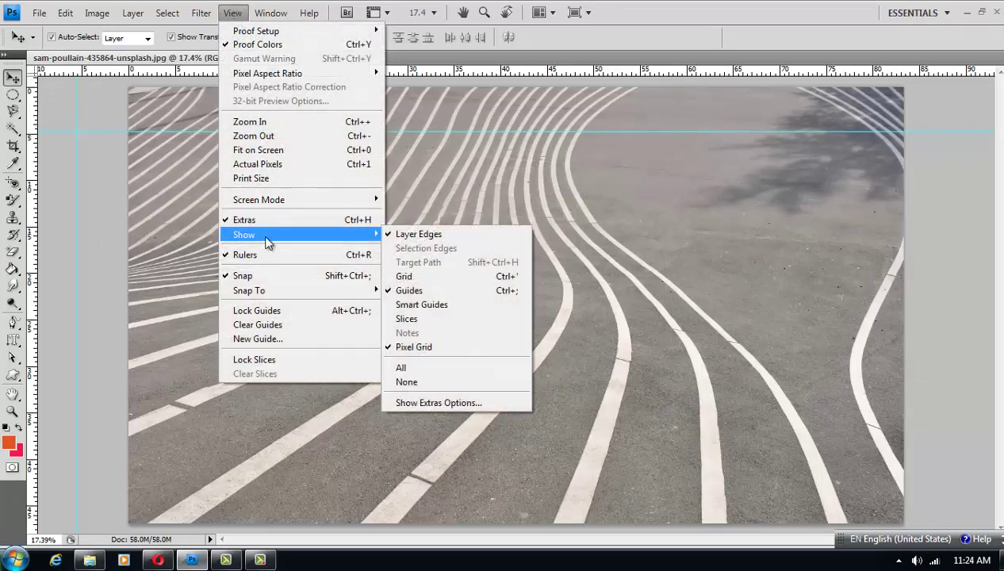
click(396, 276)
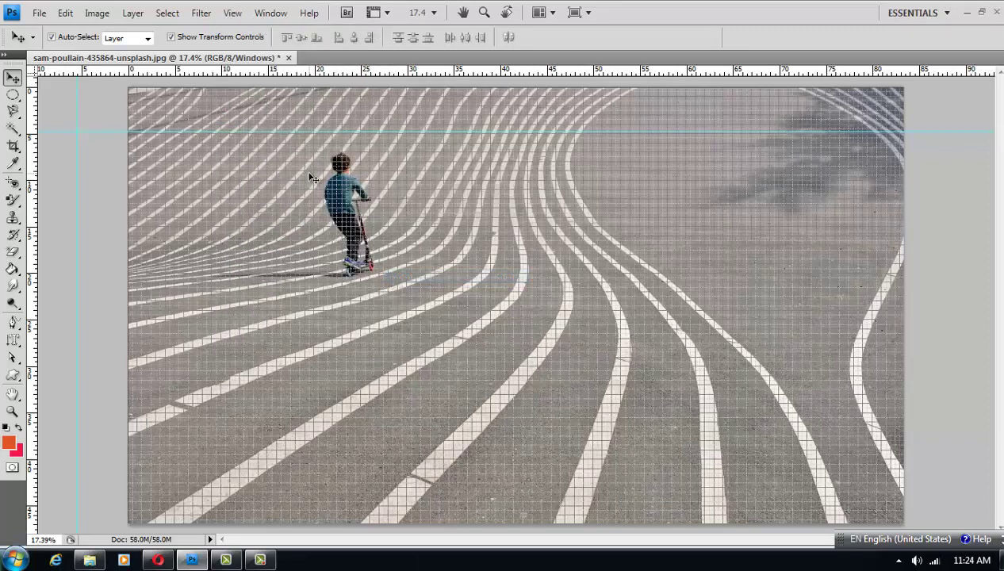
click(233, 13)
mouse_move(244, 235)
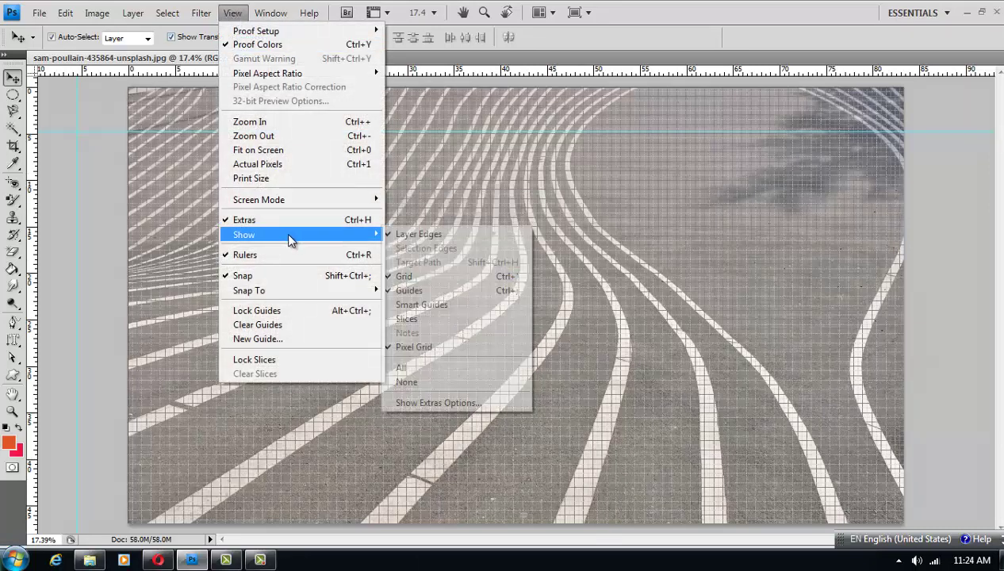
click(395, 292)
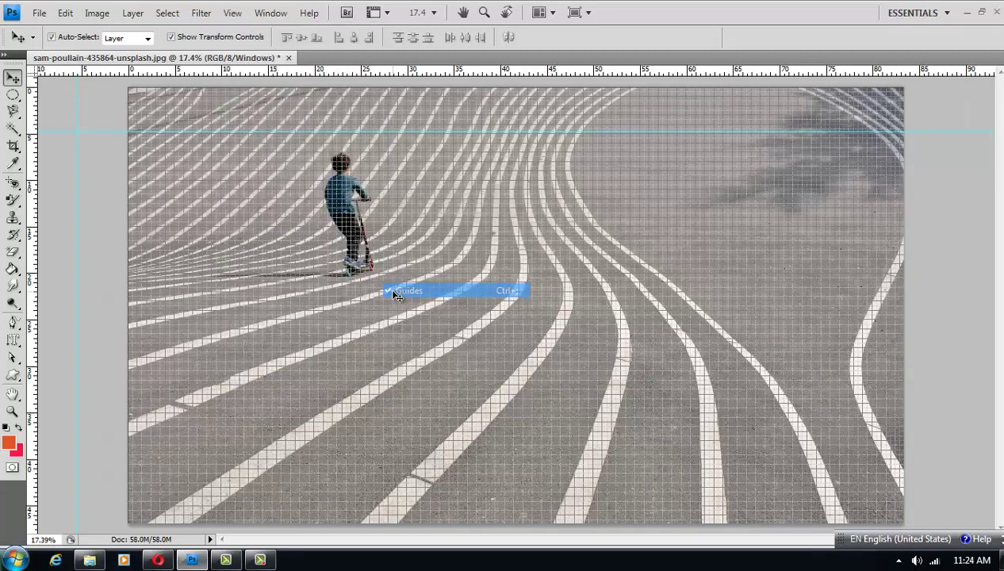
click(234, 16)
mouse_move(244, 235)
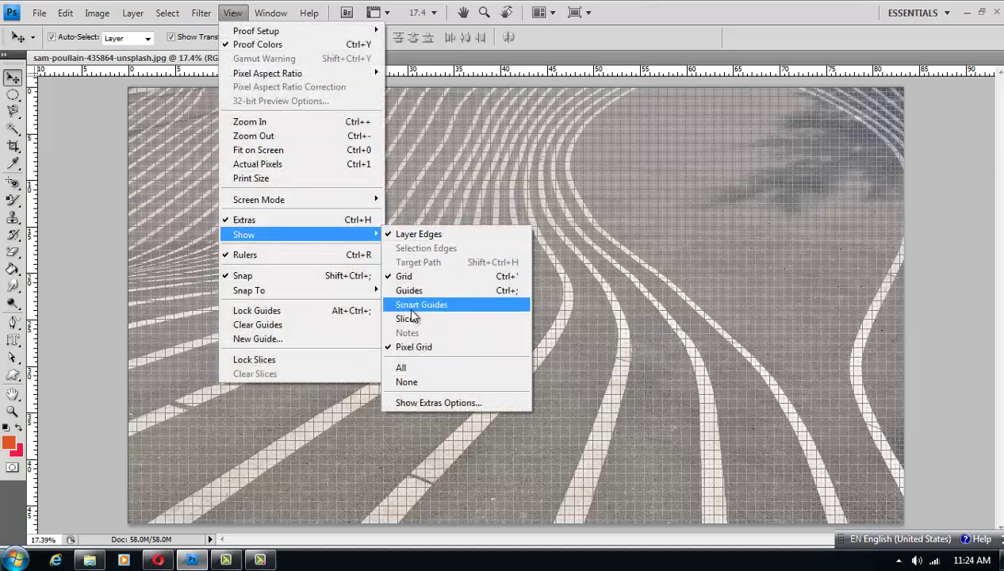
click(399, 369)
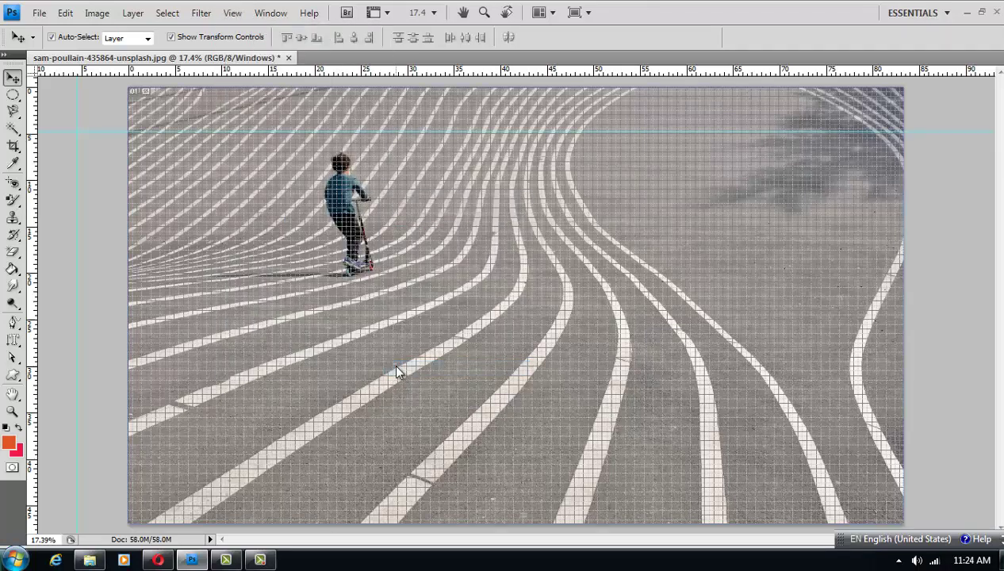
Clear all guides from the document and turn off View > Extras.
click(233, 13)
mouse_move(245, 235)
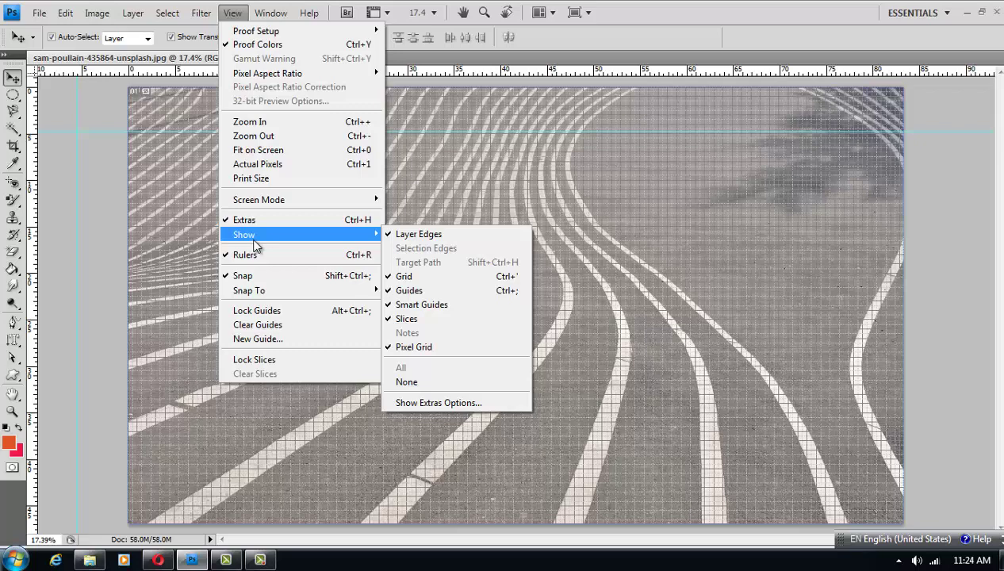
click(259, 325)
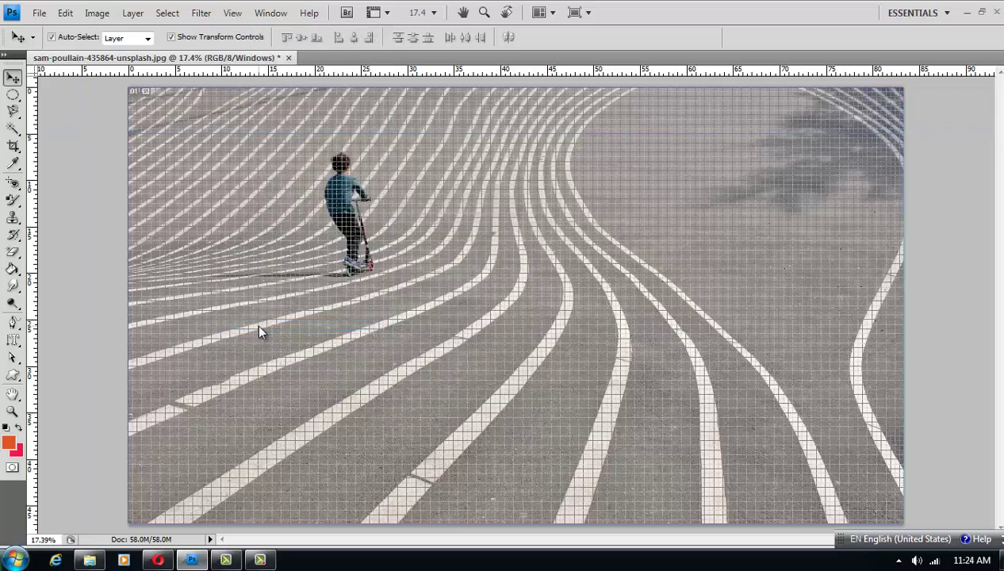
click(234, 14)
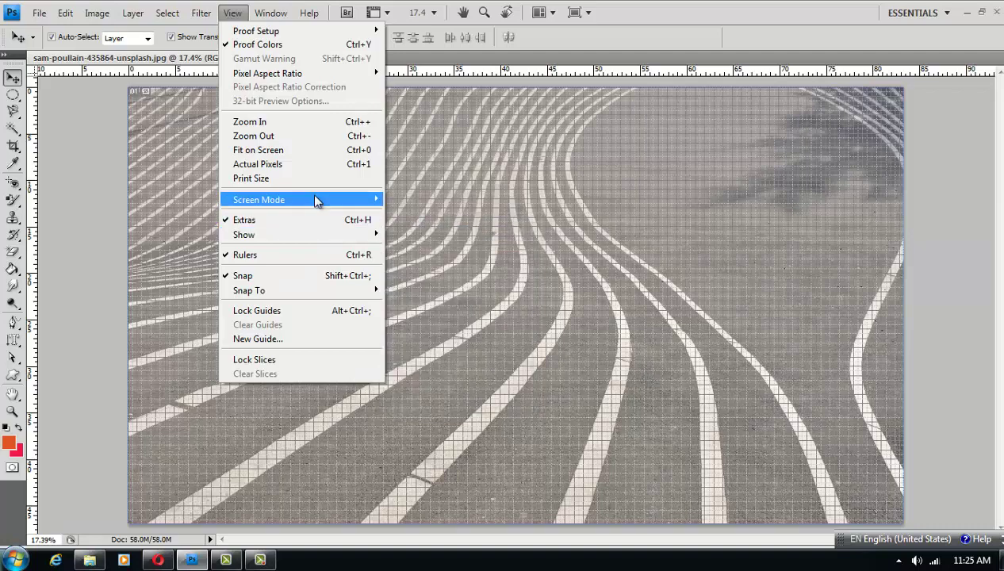
click(284, 223)
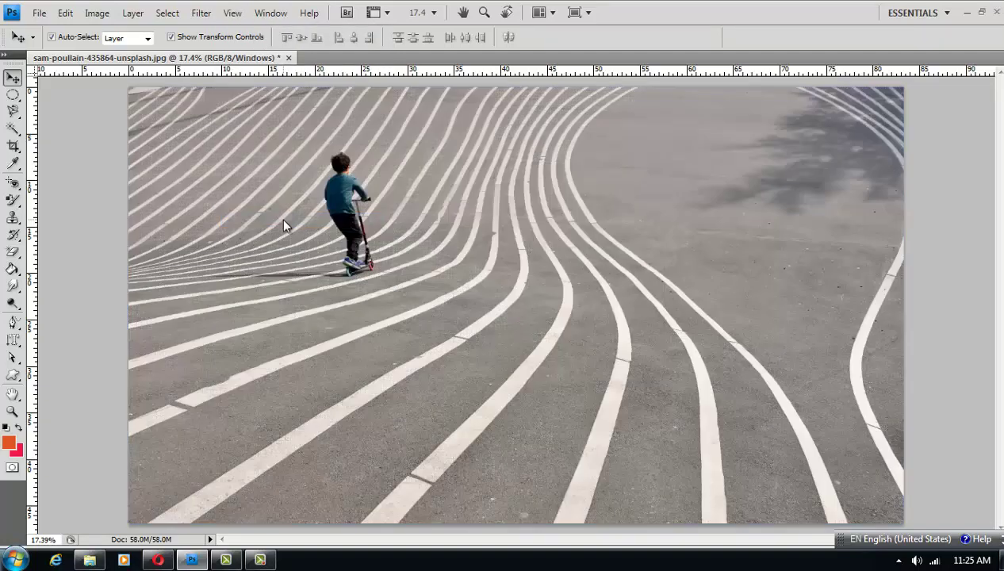
click(231, 12)
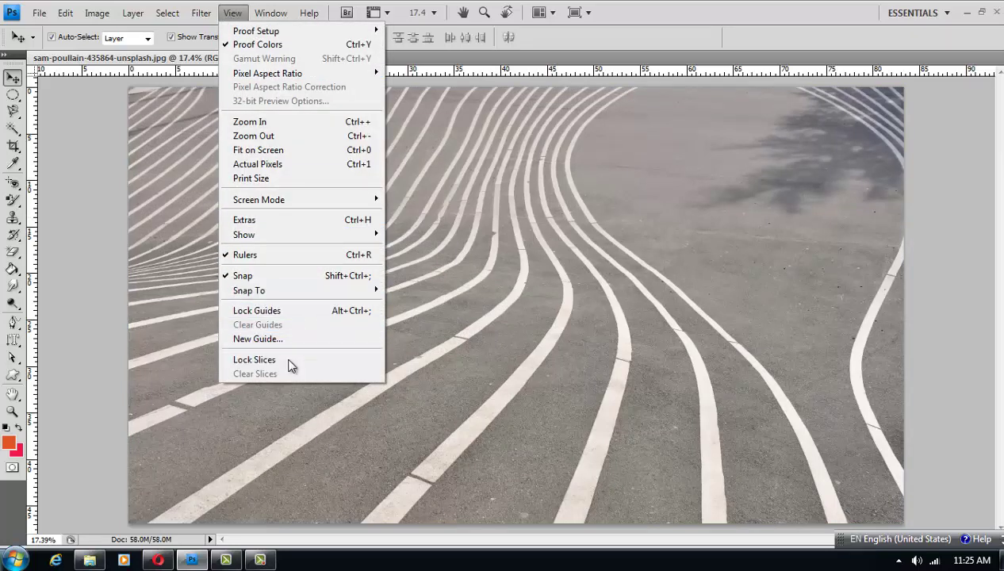
click(233, 12)
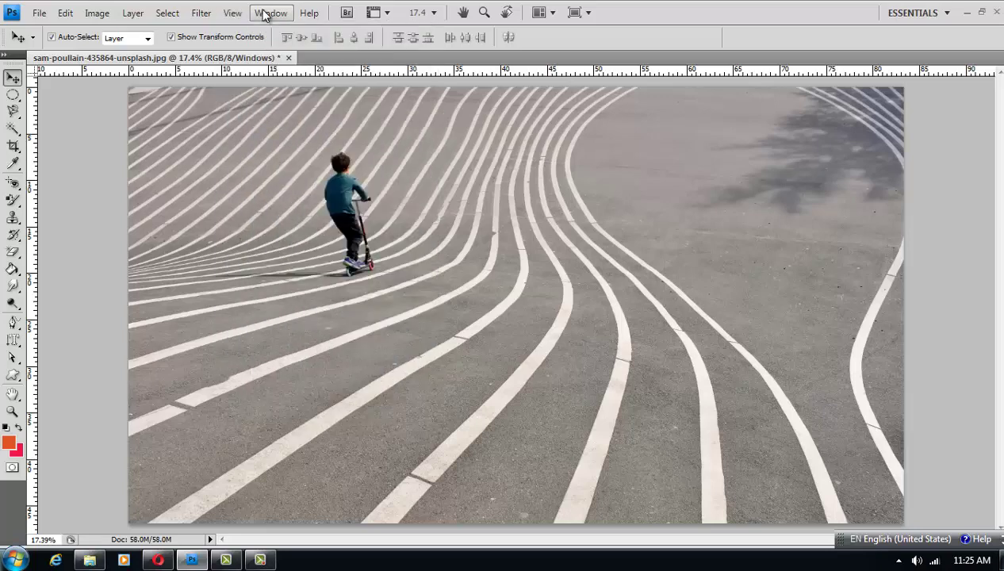
Float the scooter photo in its own window using the Window > Arrange options.
click(266, 14)
mouse_move(280, 31)
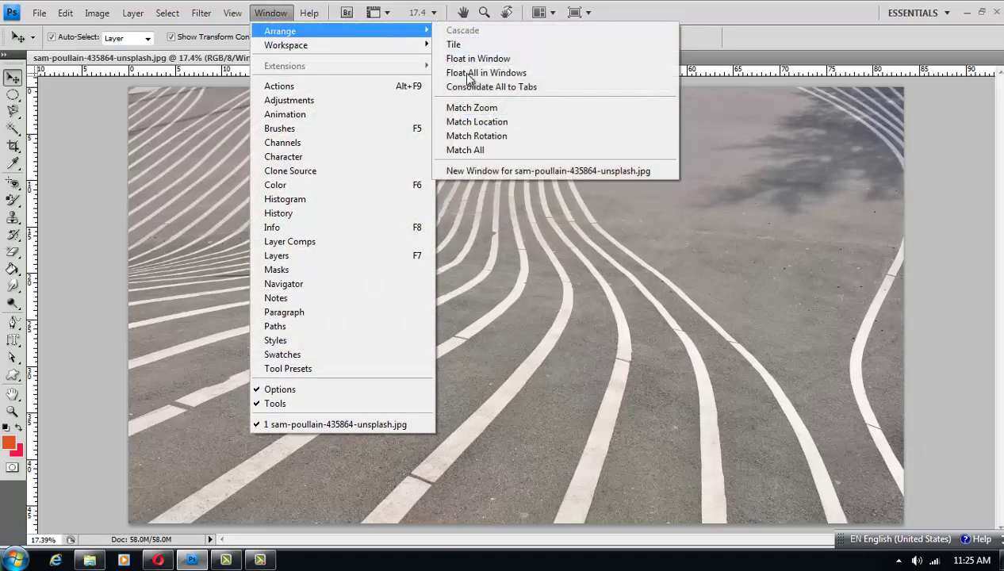
click(457, 45)
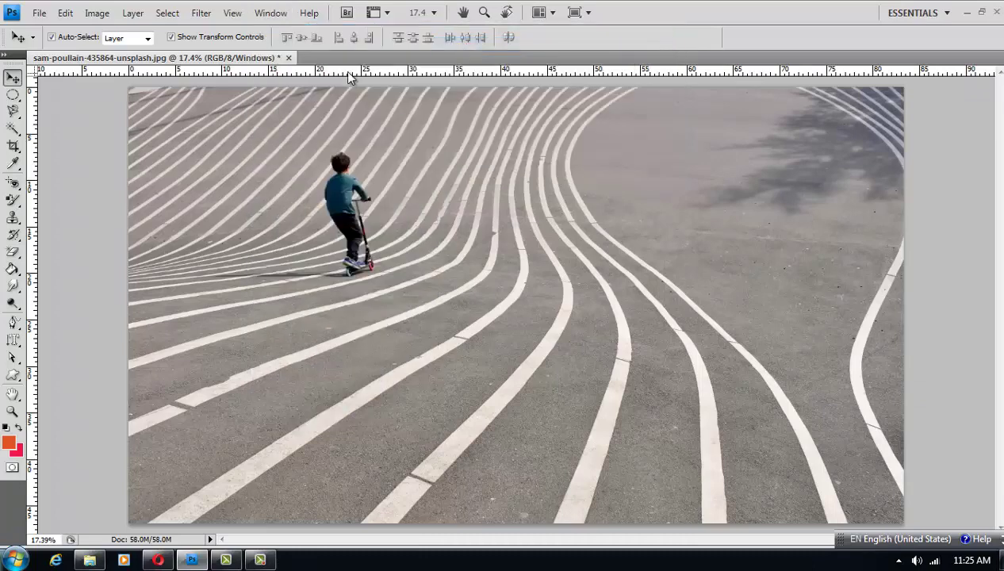
click(262, 14)
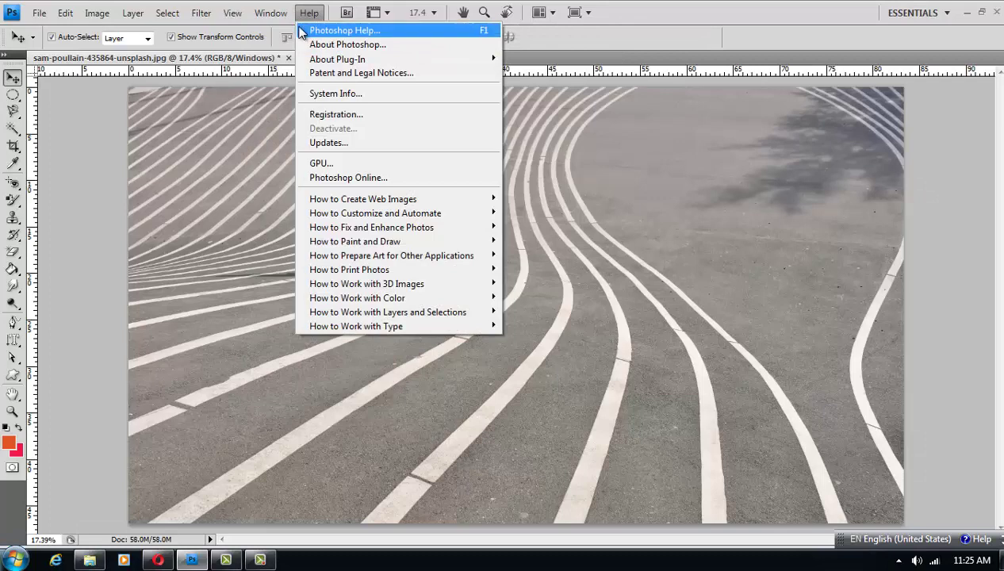
mouse_move(280, 31)
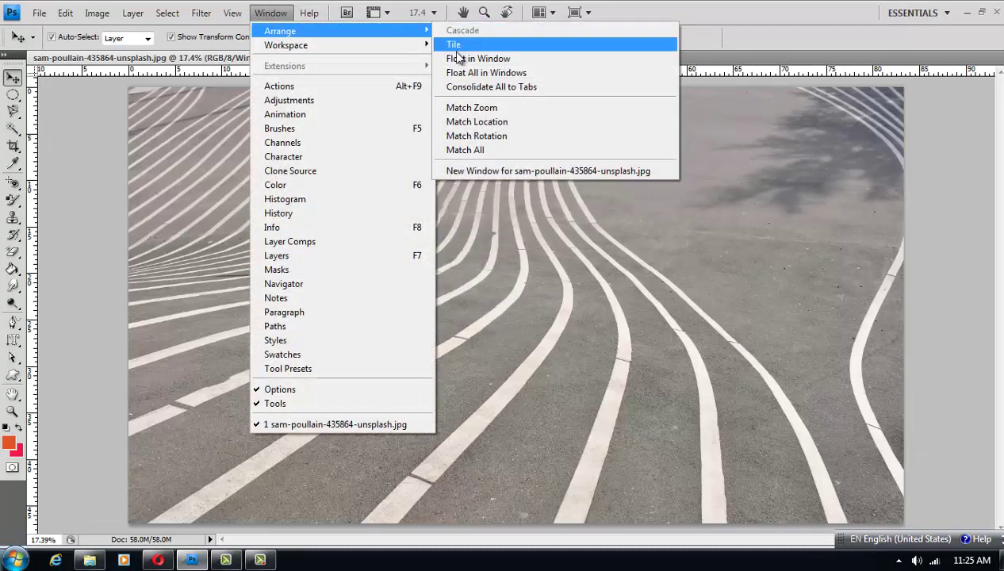
click(452, 58)
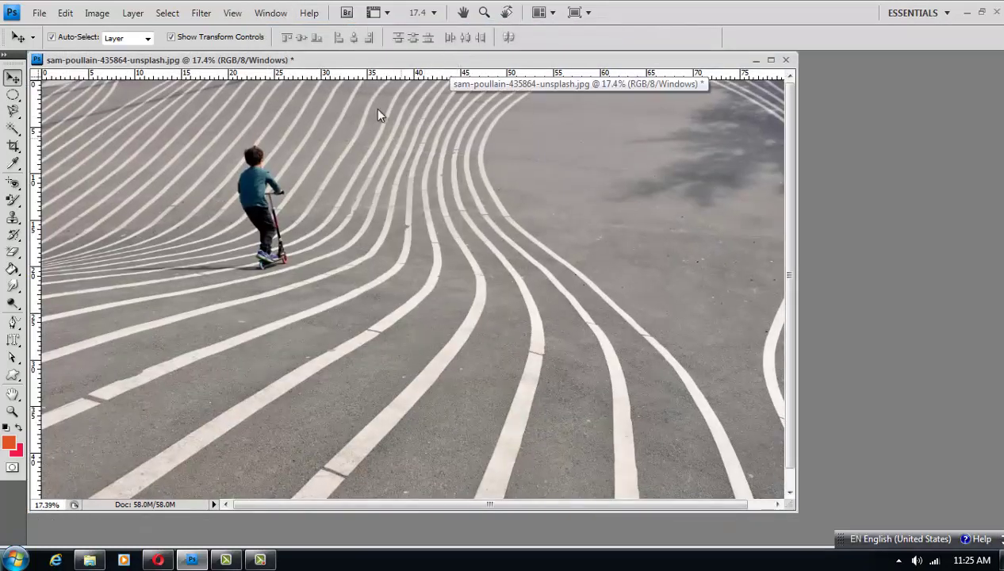
click(269, 14)
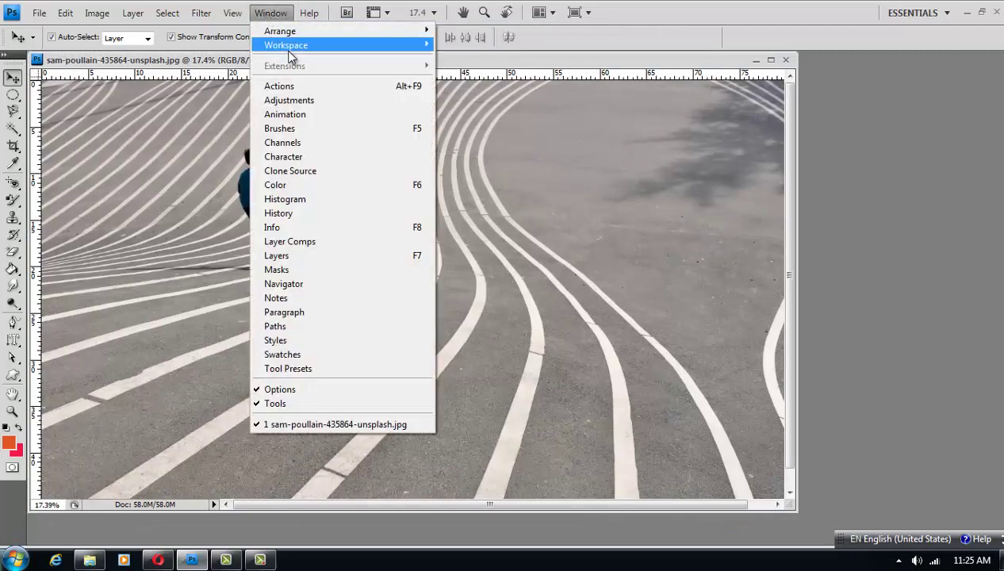
mouse_move(341, 31)
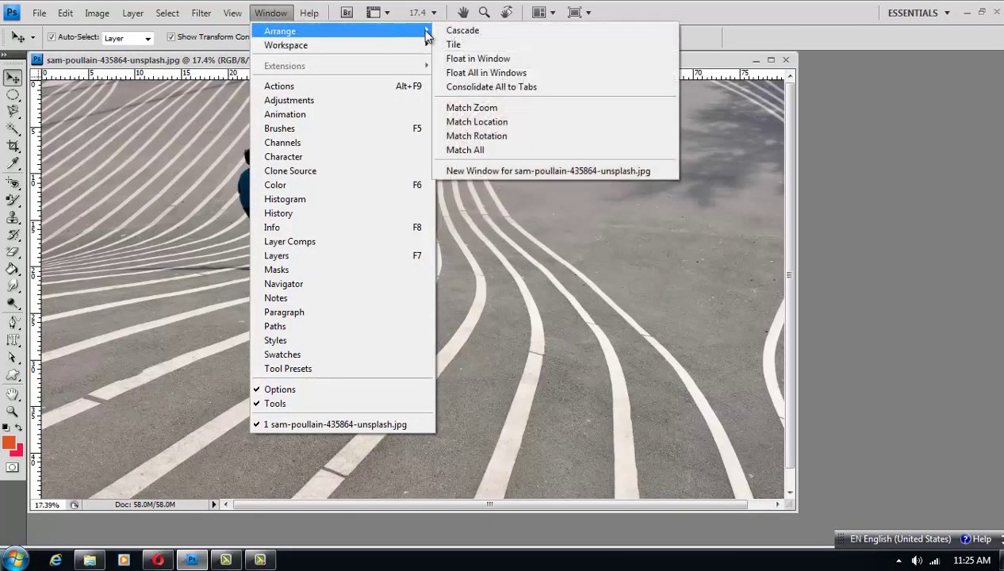
click(474, 154)
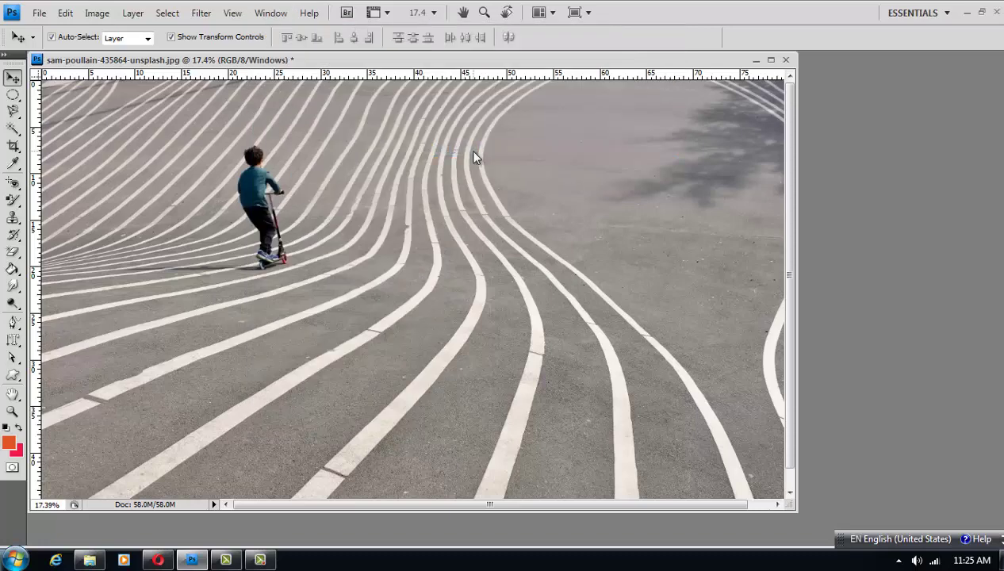
click(270, 12)
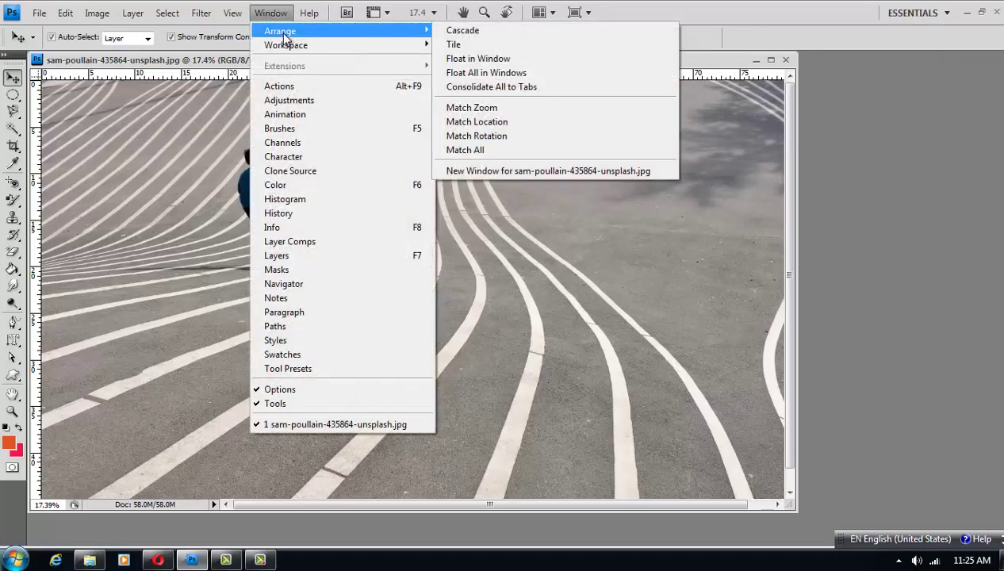
mouse_move(286, 45)
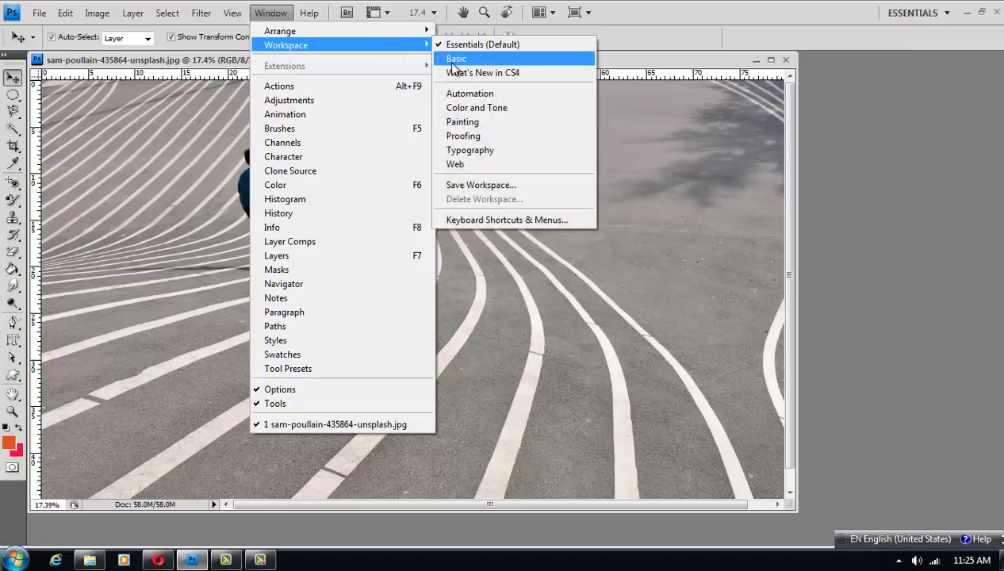
Switch to the Basic workspace, confirm it, then return to Essentials (Default).
click(449, 60)
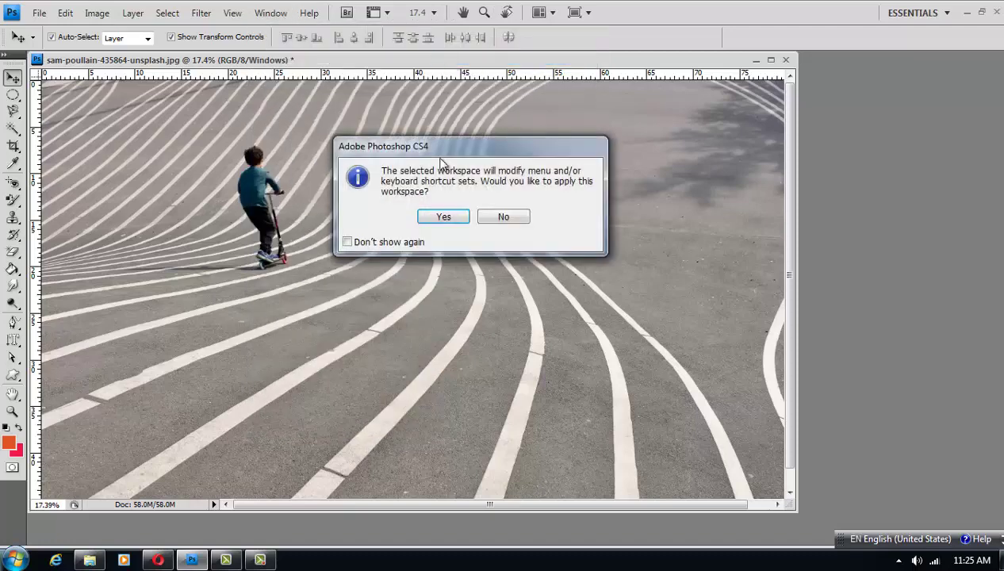
key(Return)
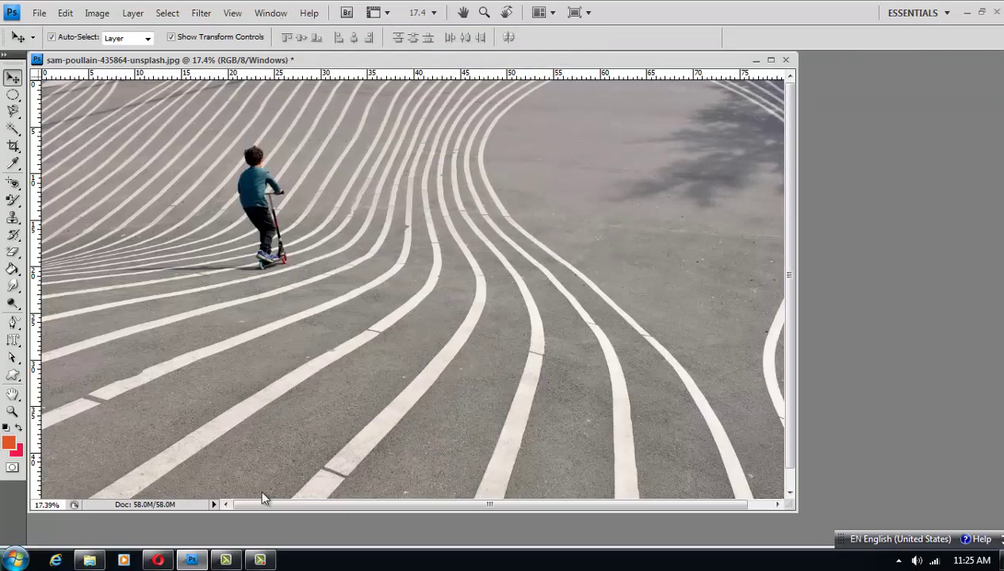
key(alt+w)
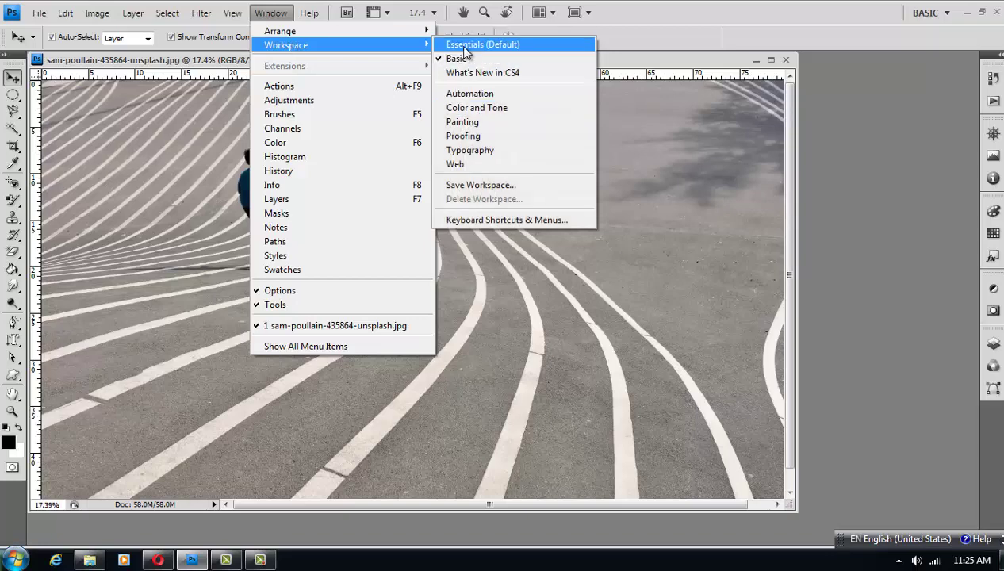
click(464, 50)
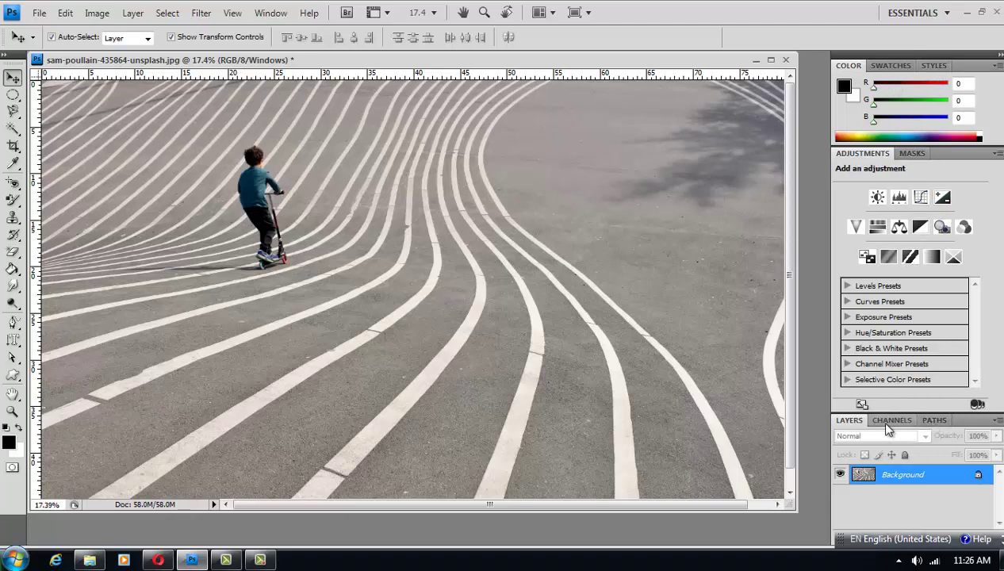
click(270, 13)
mouse_move(287, 46)
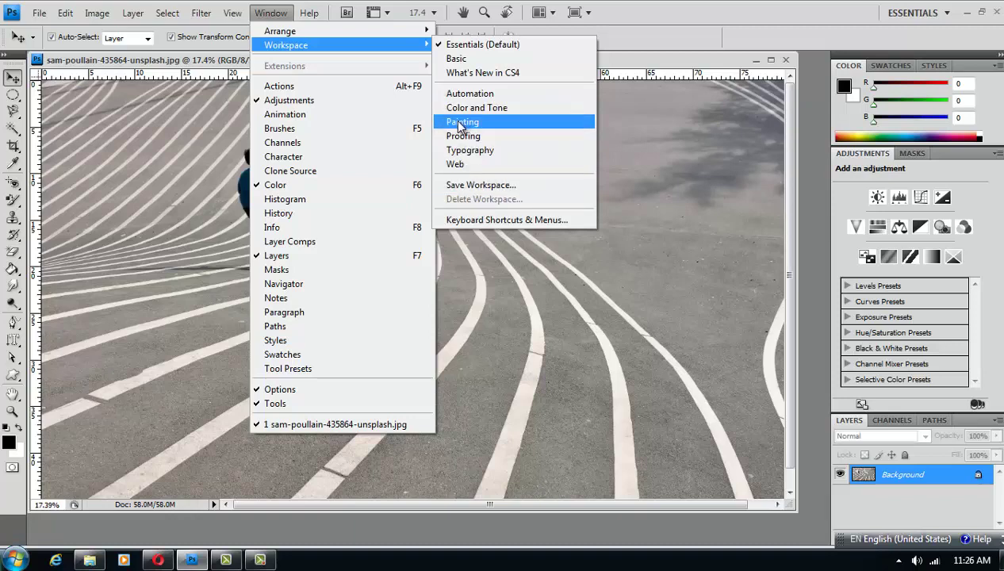
Open the Actions panel, switch to History, view its flyout menu, then collapse it to an icon.
click(356, 87)
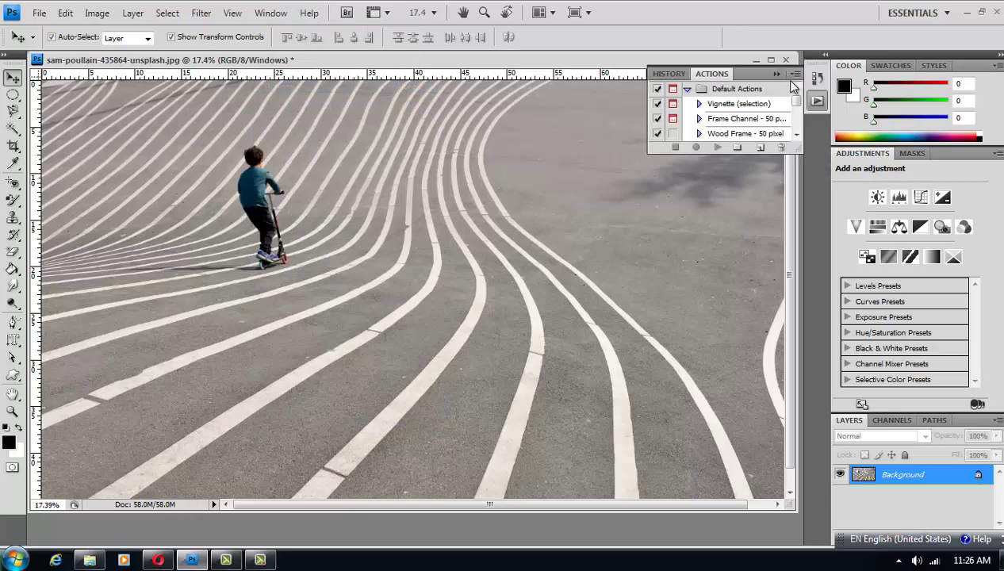
click(657, 76)
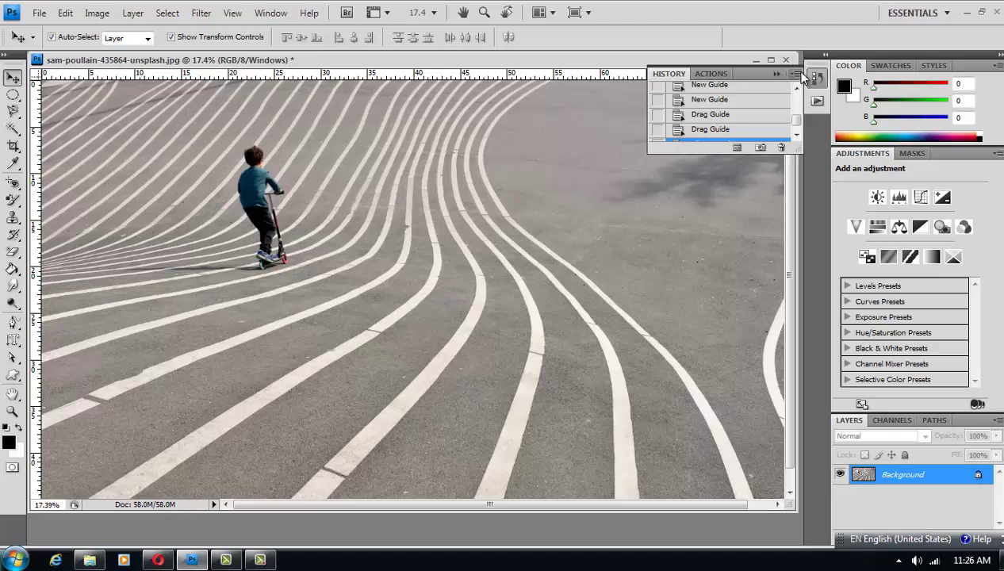
click(796, 74)
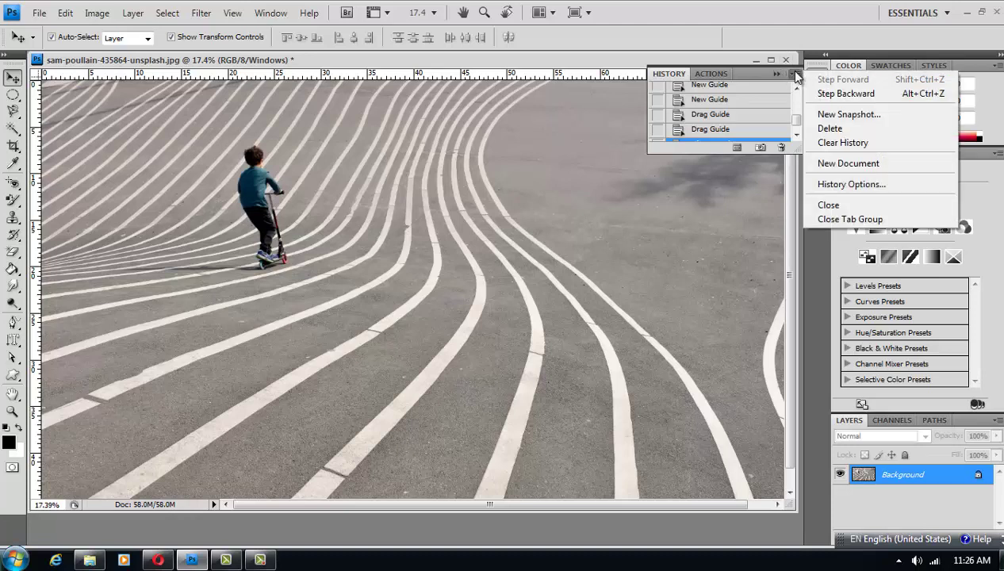
click(777, 73)
click(777, 73)
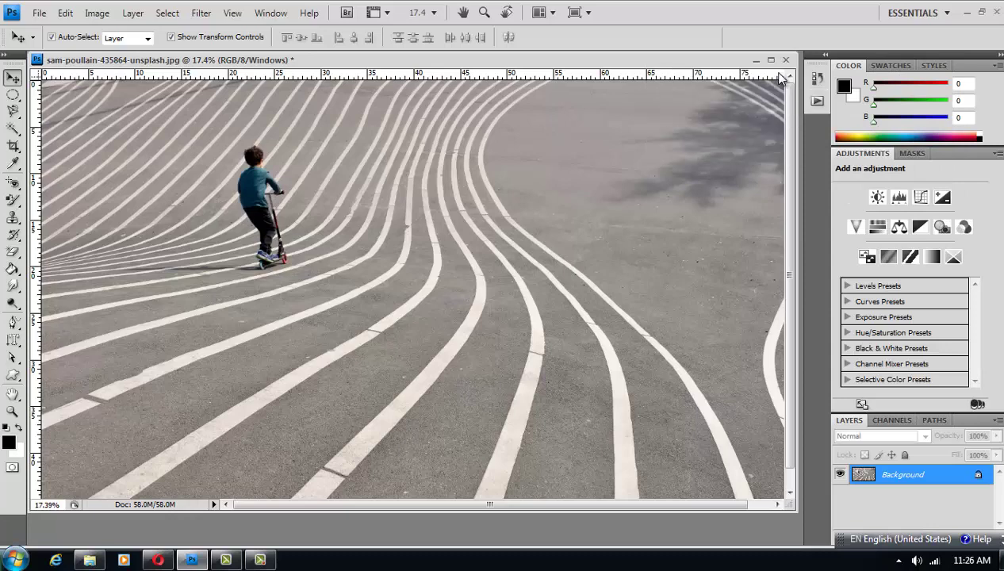
Open Window > Animation and drag the panel's top edge up to enlarge it.
click(270, 13)
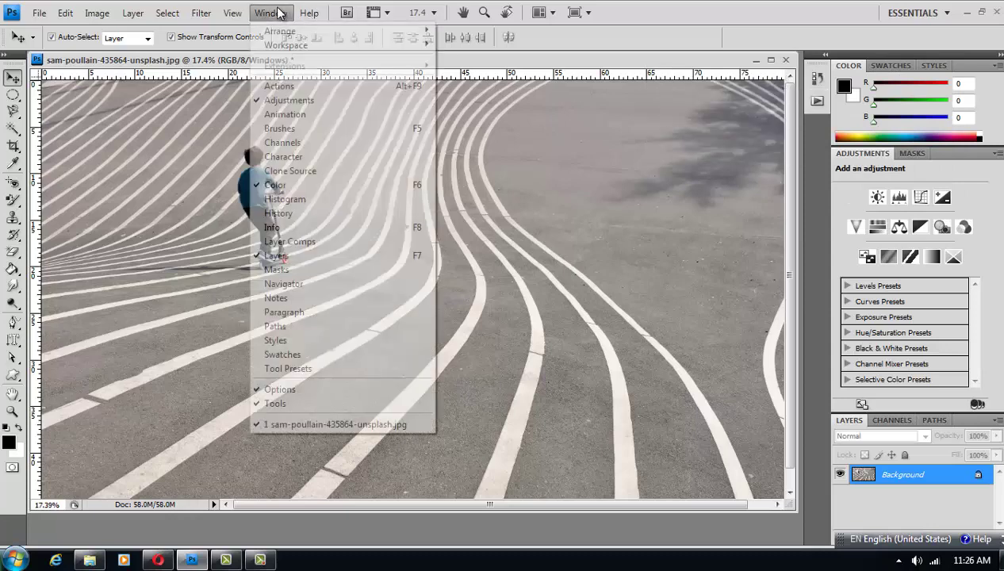
click(285, 114)
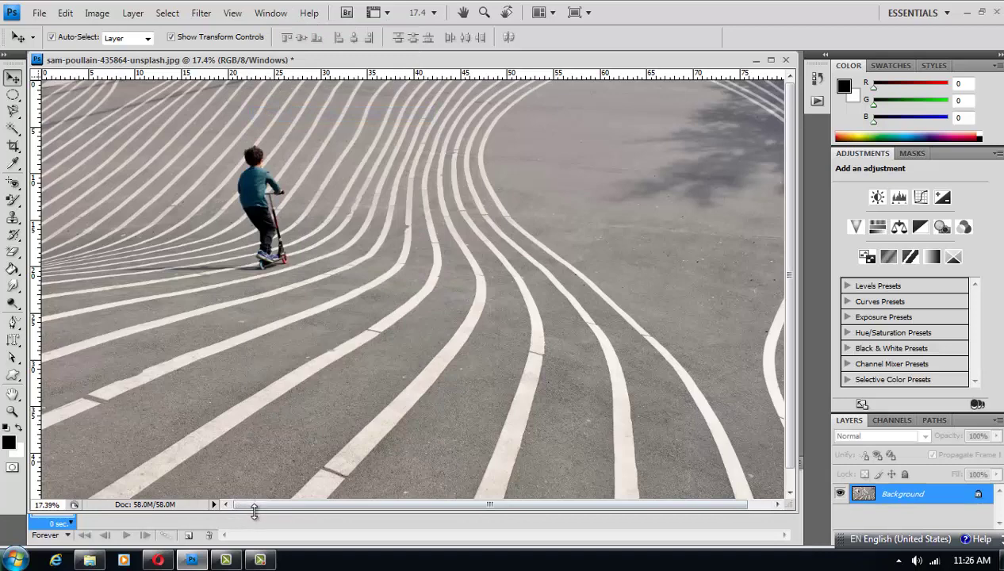
drag(254, 508, 269, 434)
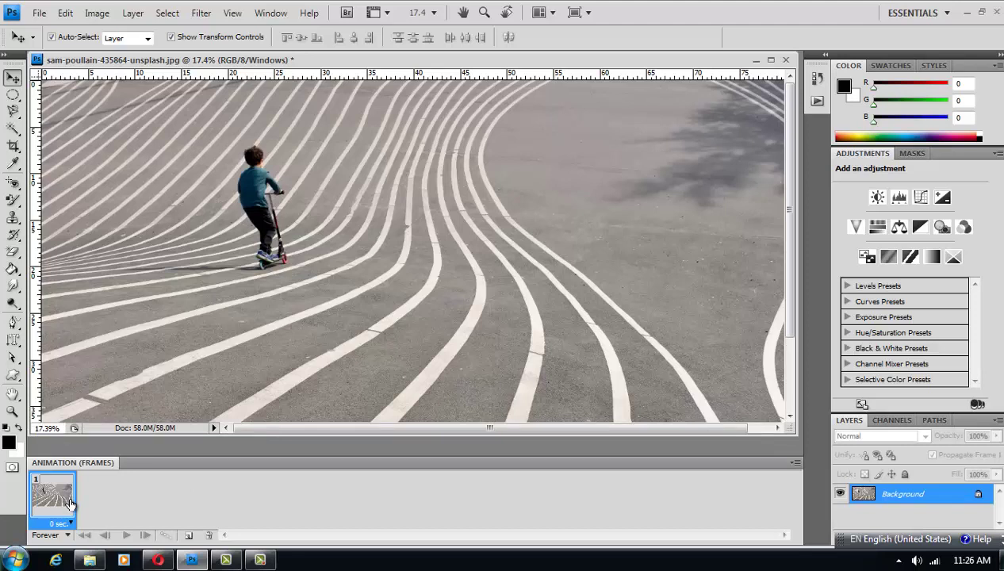
Open the Brushes panel from the Window menu, then close it again.
click(267, 14)
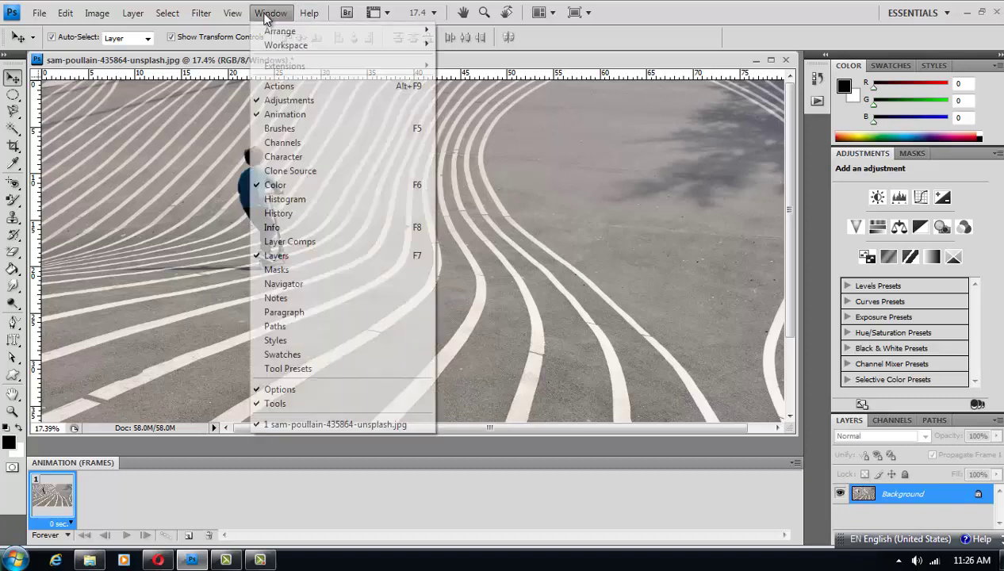
click(281, 129)
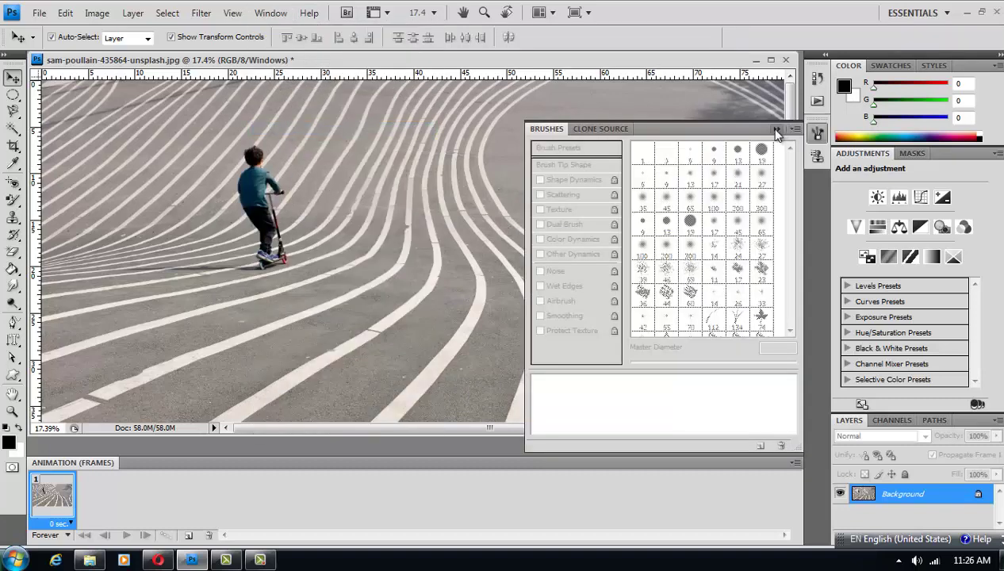
click(771, 127)
Open the Notes panel, tabbed with Layer Comps, beside the scooter photo.
click(270, 12)
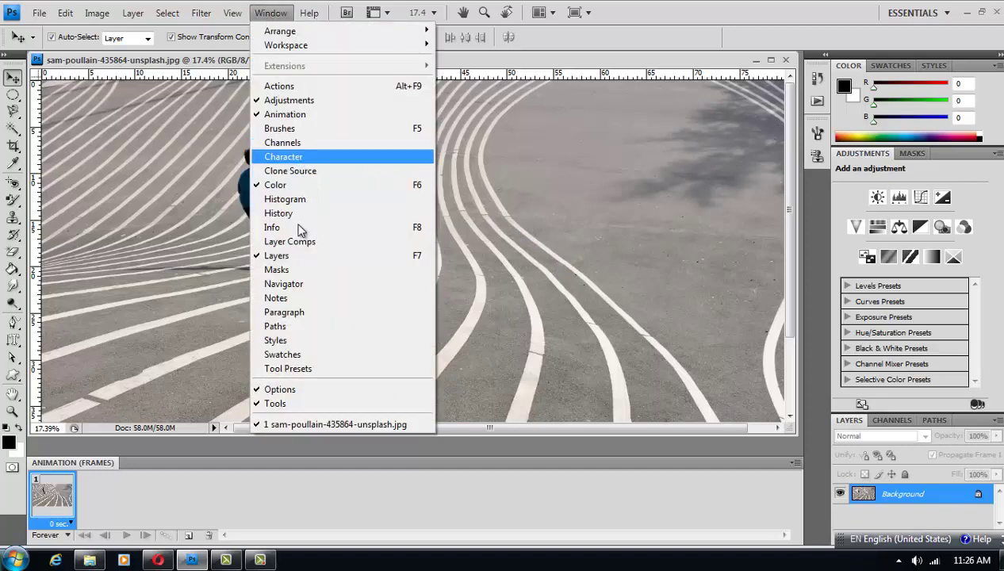
click(292, 301)
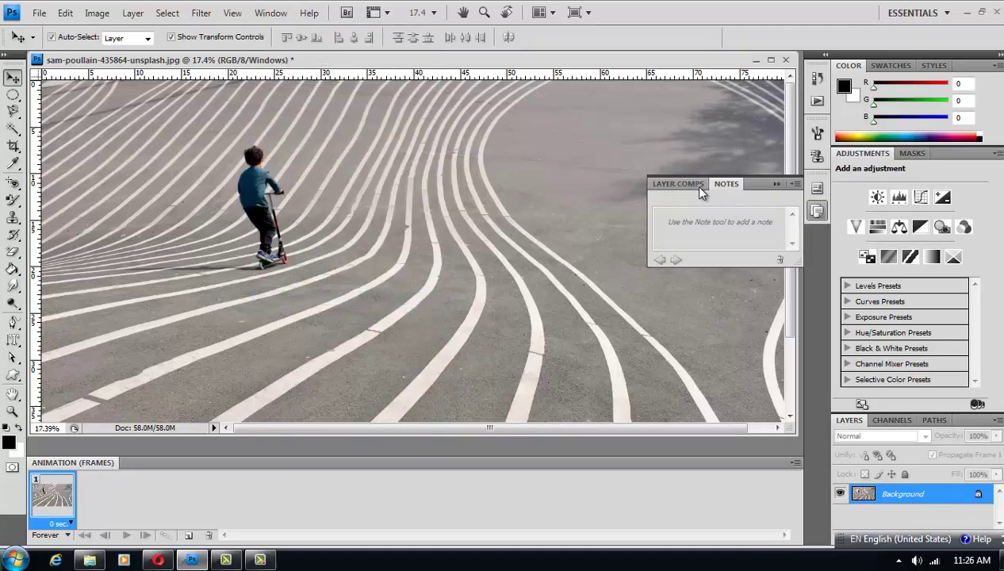
click(268, 12)
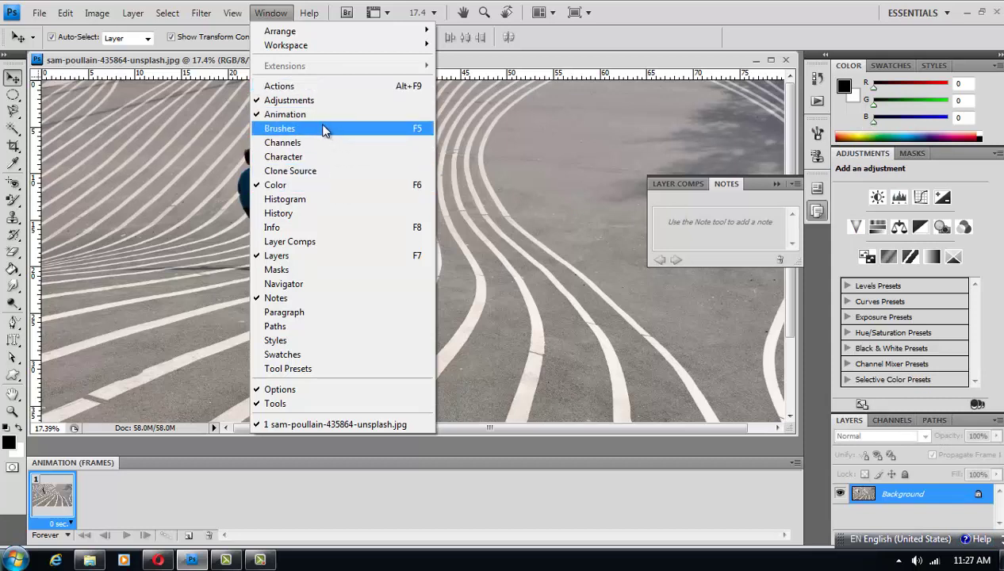
Hide and restore the Options bar, then collapse the Notes panel into the dock.
click(266, 389)
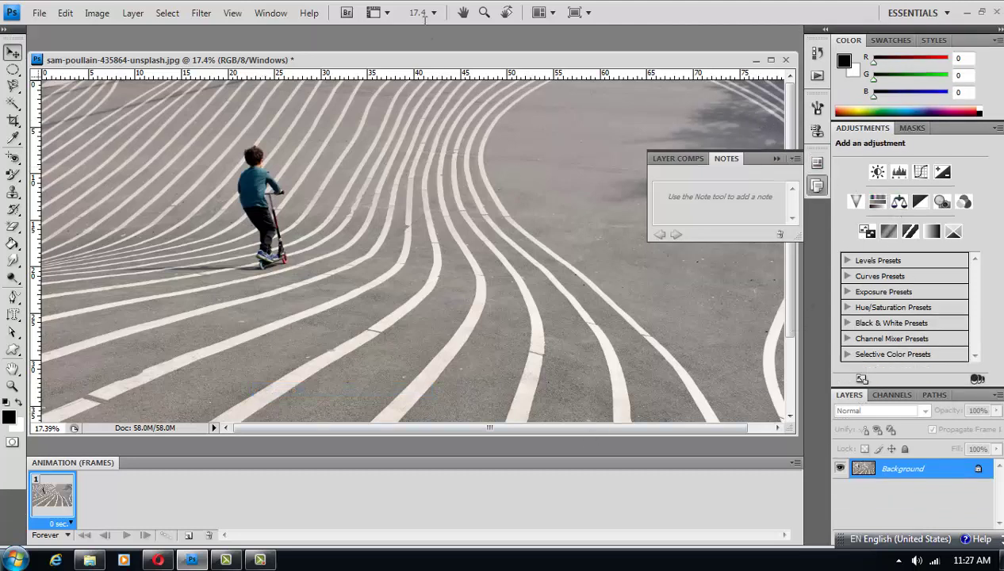
click(271, 13)
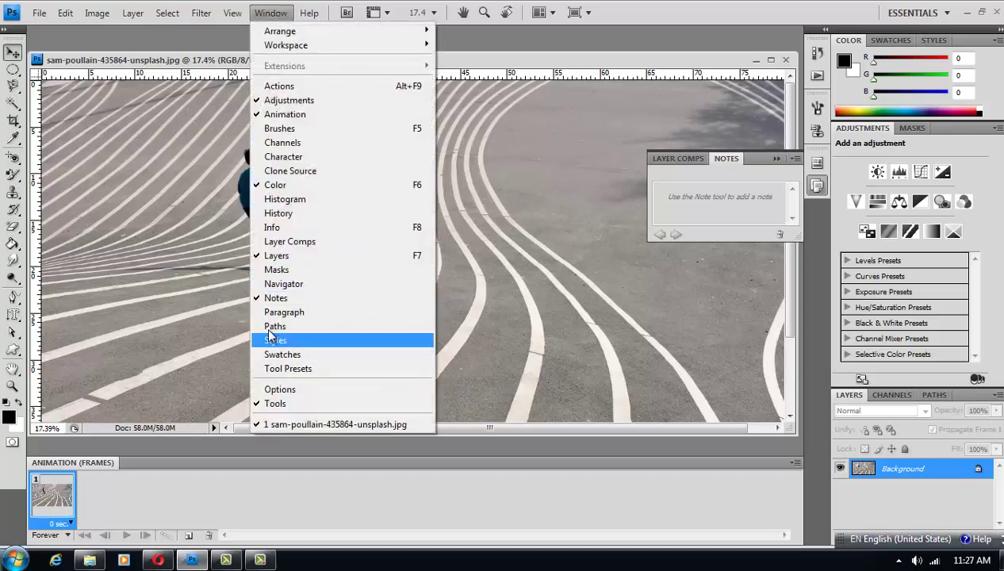
click(255, 387)
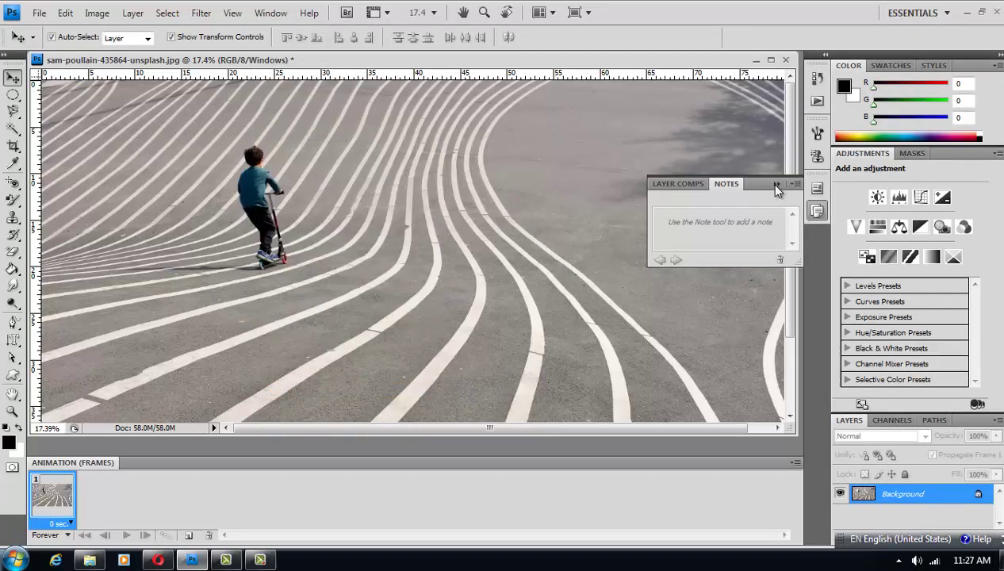
click(775, 184)
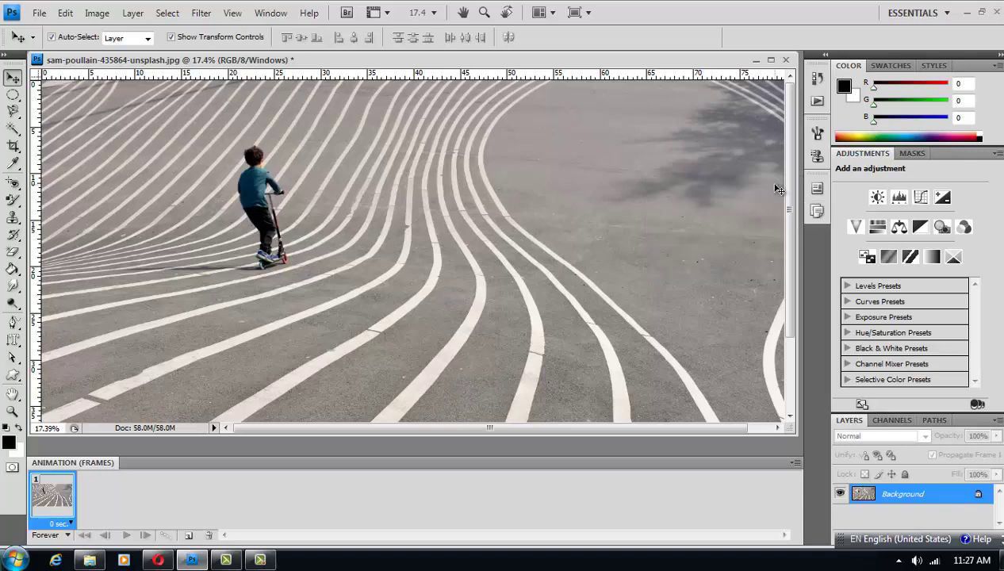
Hide the Tools panel, then show it again.
click(270, 13)
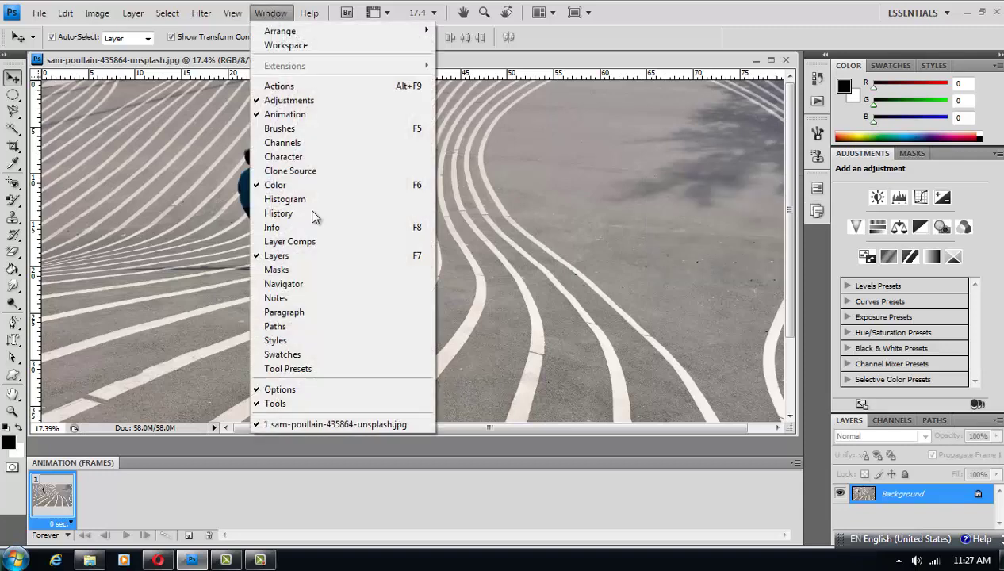
click(287, 405)
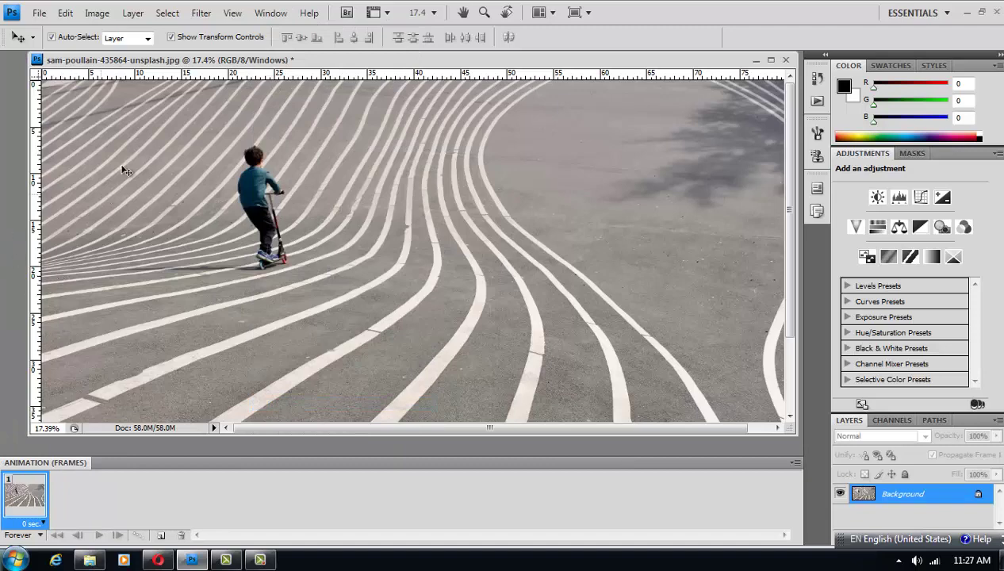
click(268, 13)
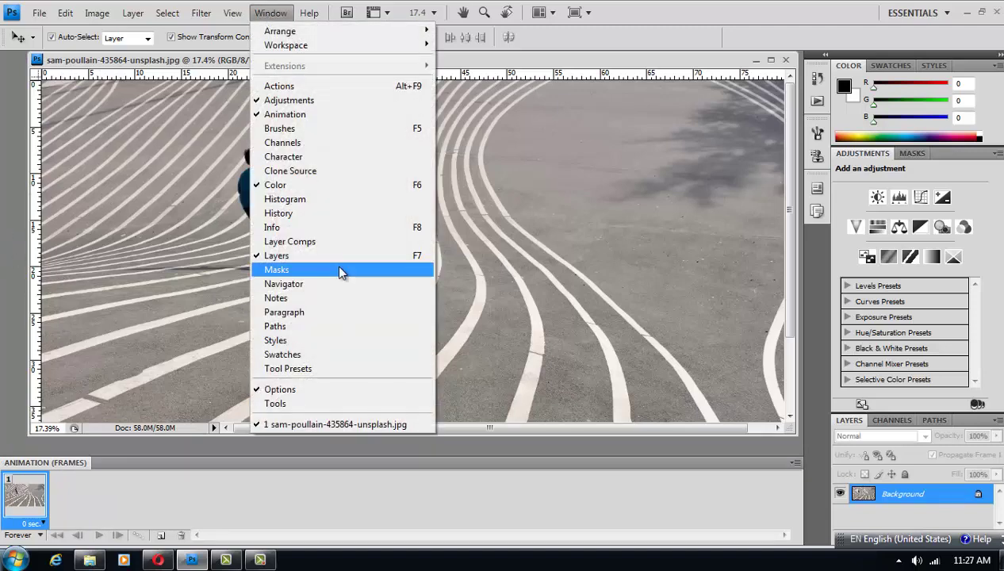
click(265, 403)
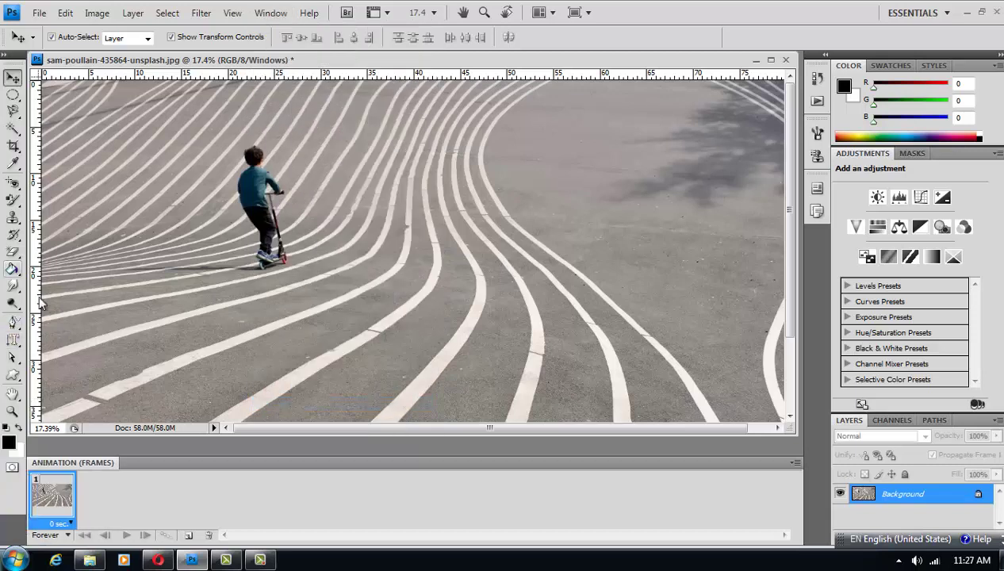